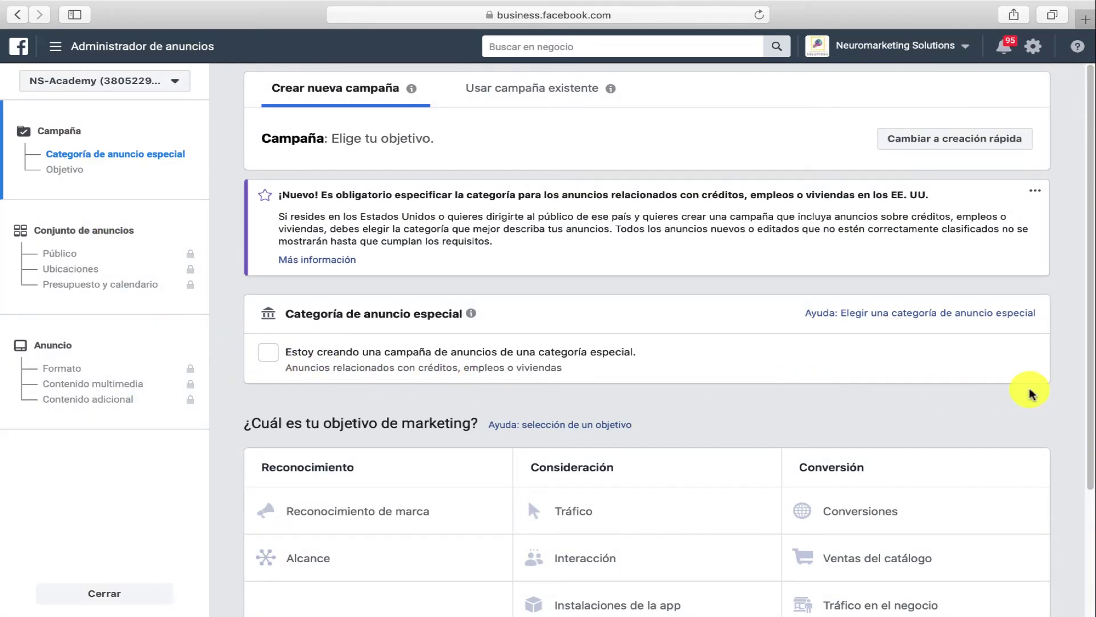
Choose Instalaciones de la app as the marketing objective of the new campaign
scroll(1042, 400, down, 2)
scroll(1045, 400, down, 5)
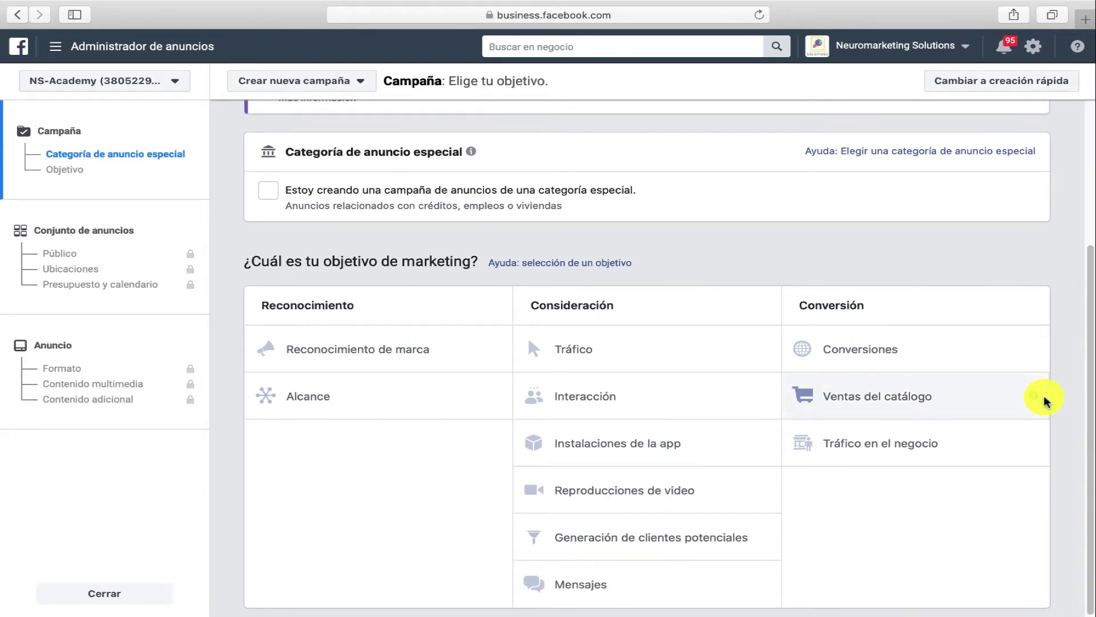
click(632, 449)
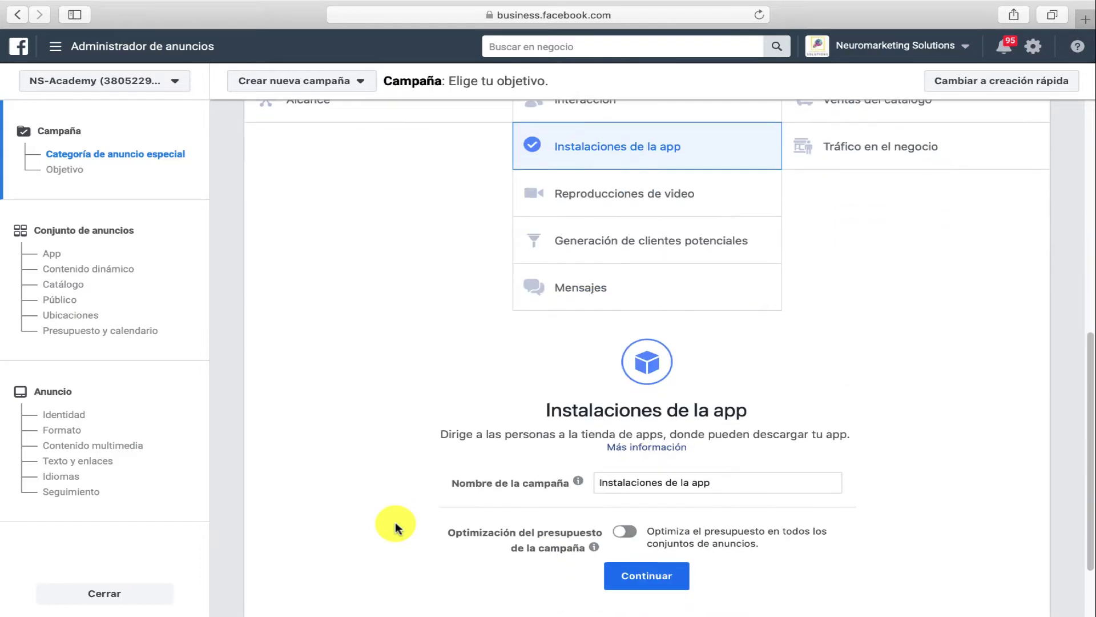
Name the campaign "Instalaciones de la app - Ejemplo" and continue to the ad set settings
scroll(398, 527, down, 3)
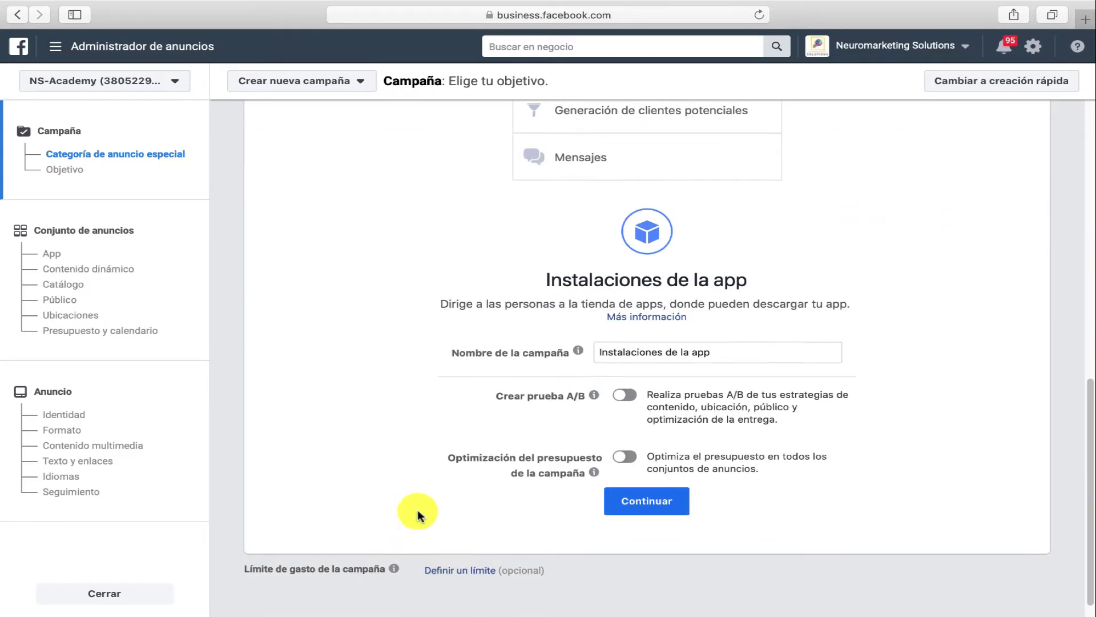
click(777, 356)
text(- Ejemplo)
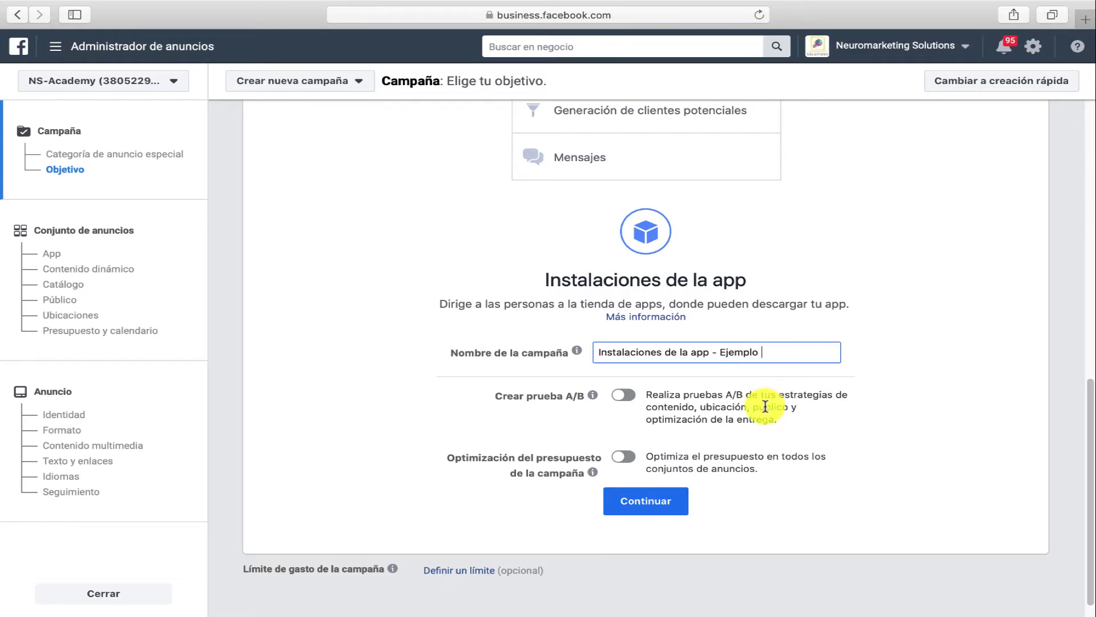
click(643, 503)
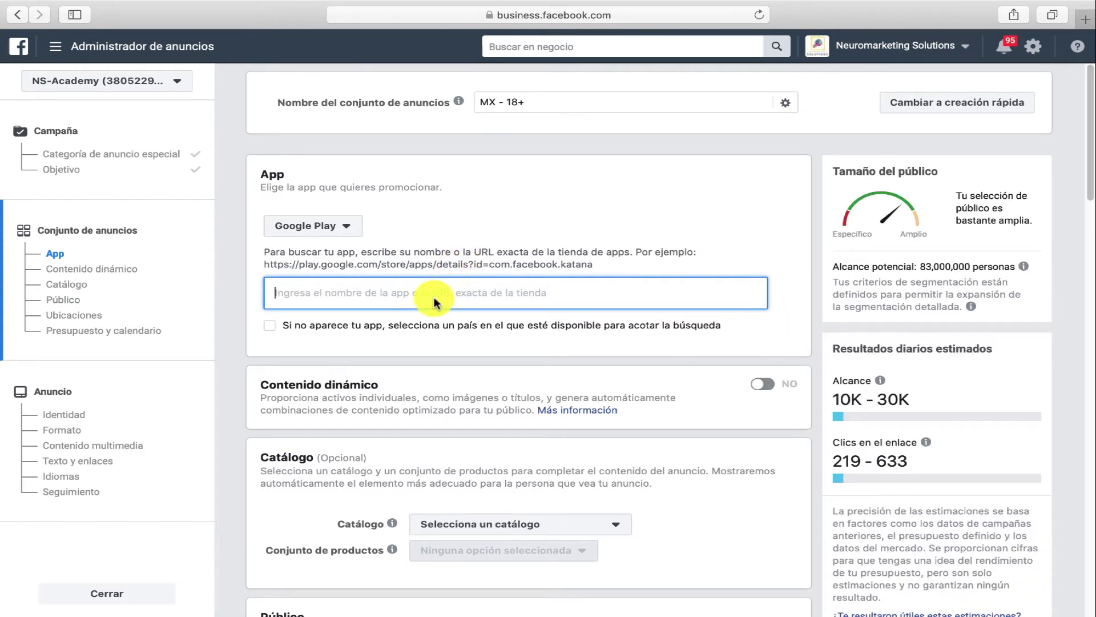
Search Google Play for "whats" and choose WhatsApp Business (WhatsApp para Negocios) as the app to promote
text(whats)
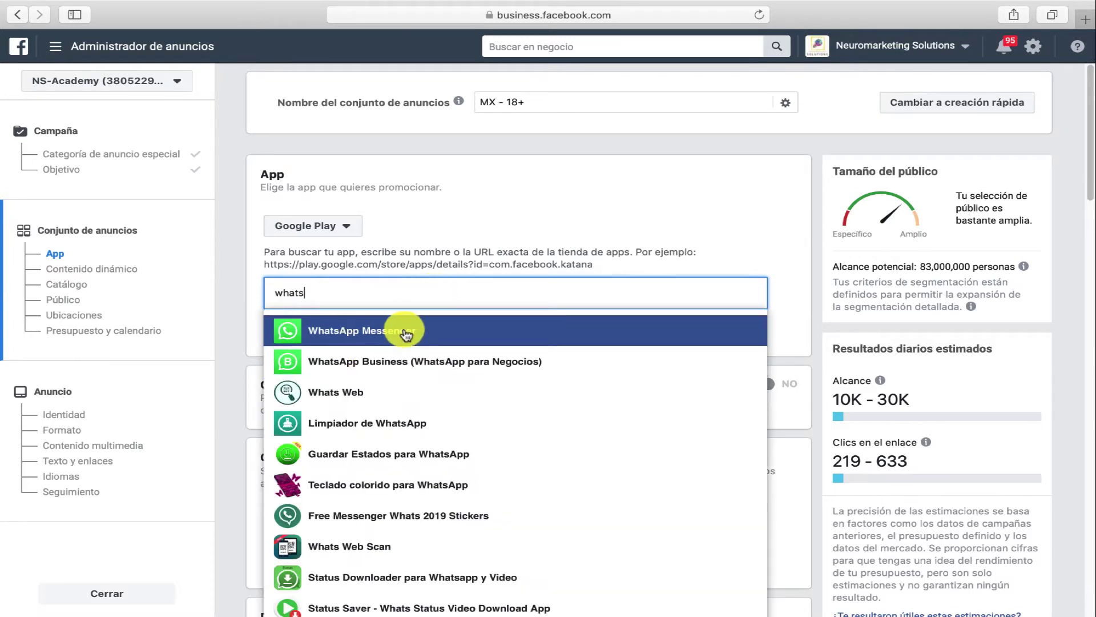
click(396, 361)
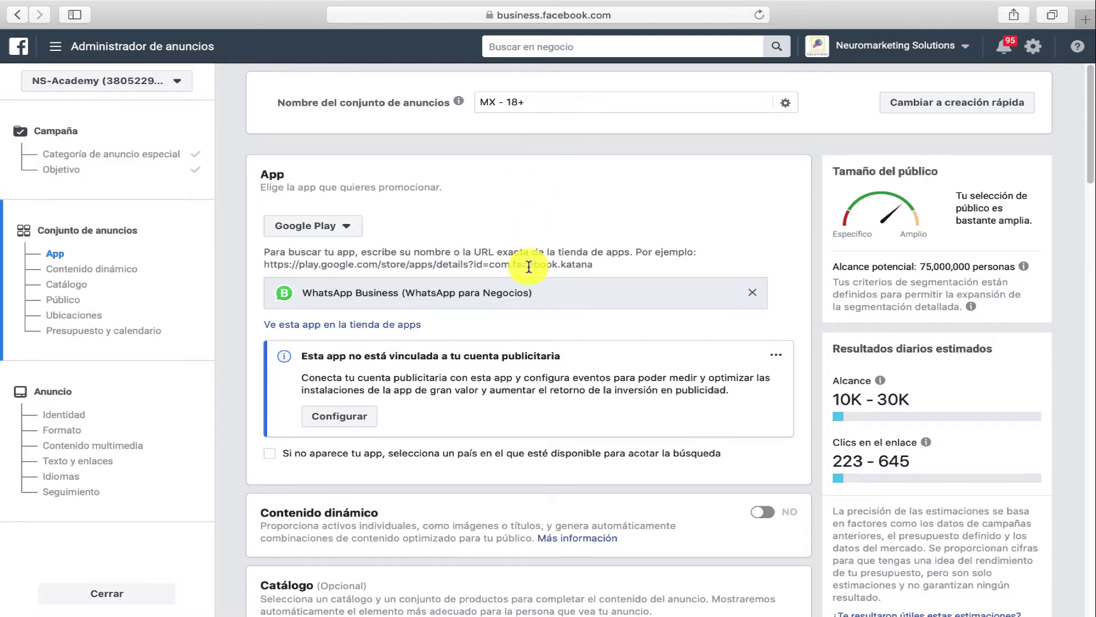
Apply the saved audience "PG - Like para NS-Academy" to the ad set
scroll(528, 268, down, 5)
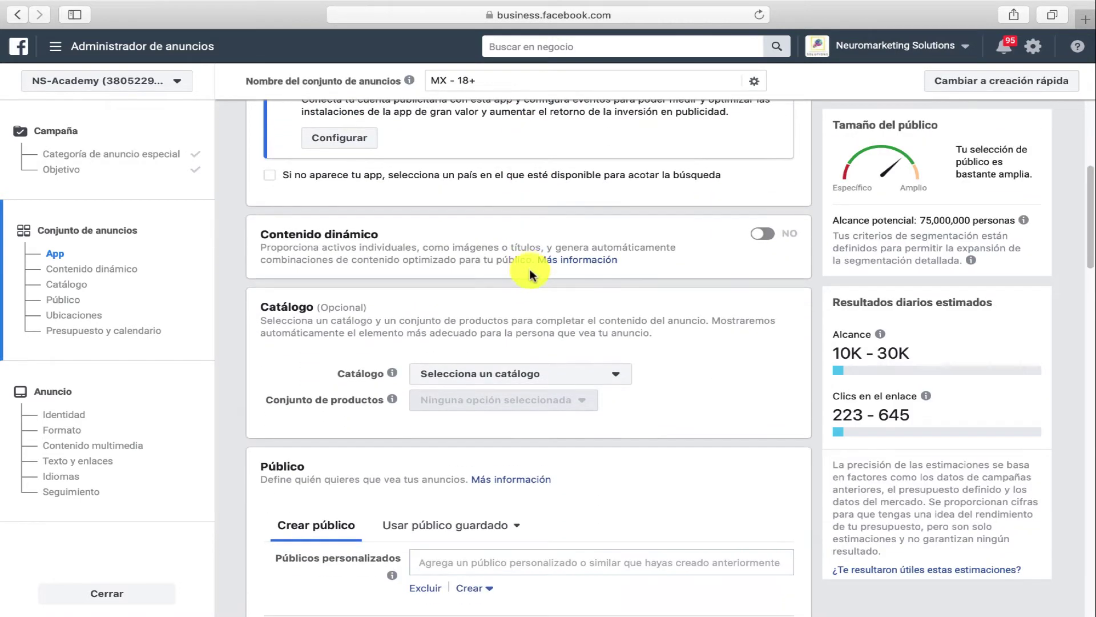
scroll(721, 395, down, 3)
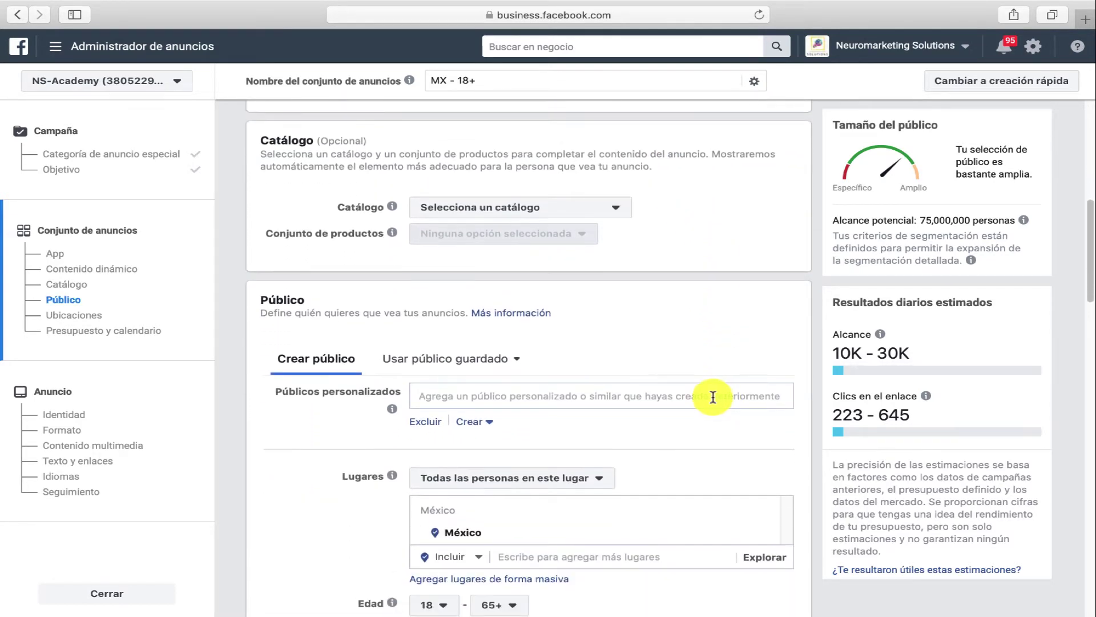
click(504, 358)
scroll(494, 525, down, 1)
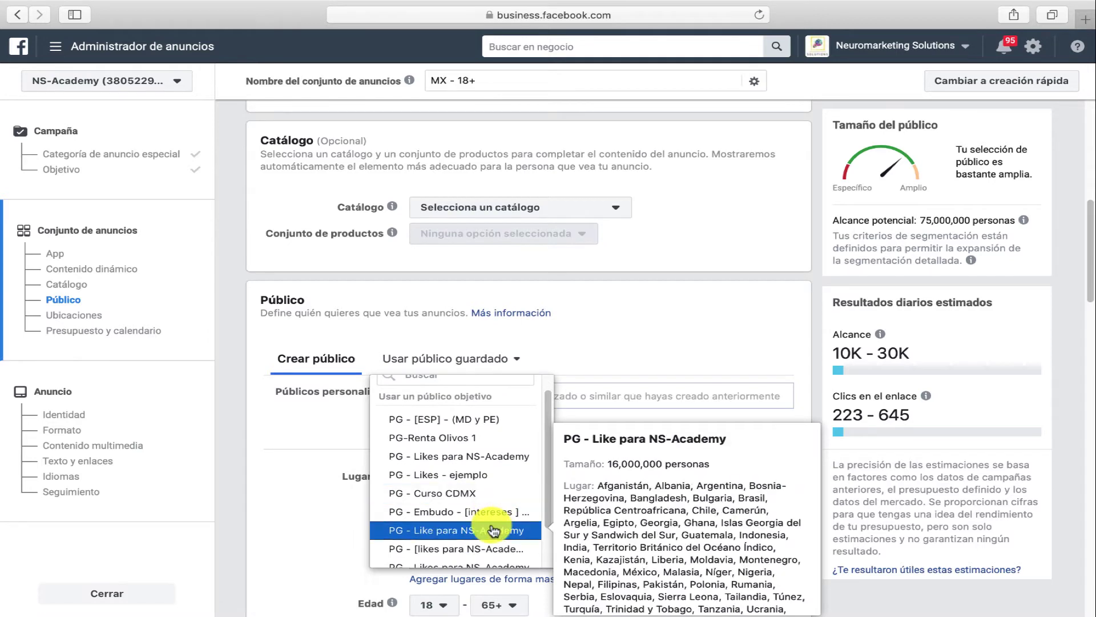
click(494, 531)
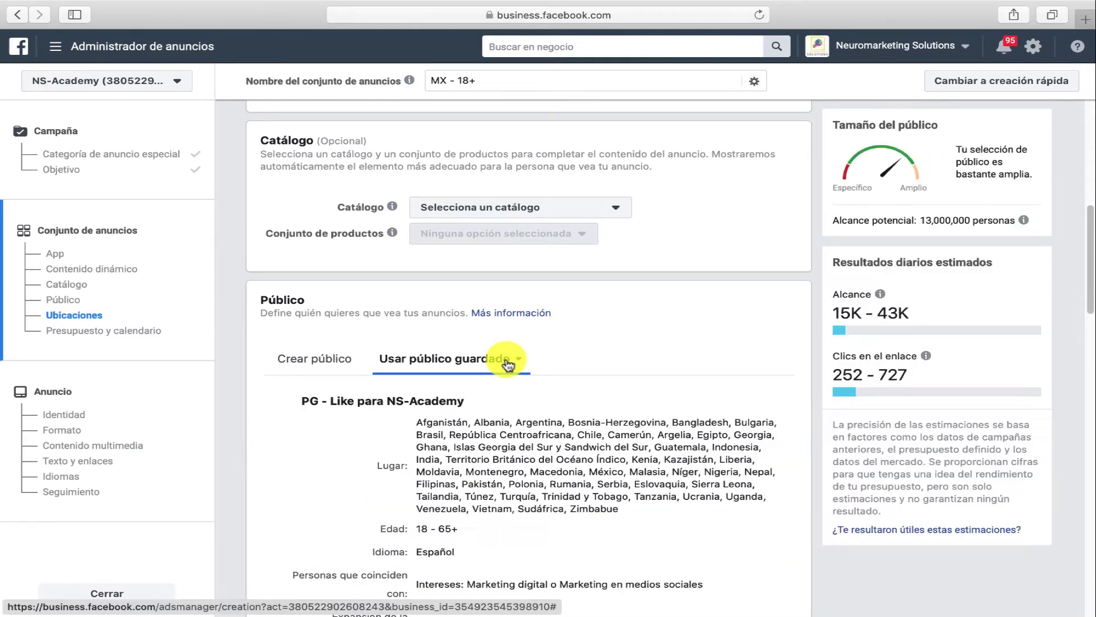
Copy the saved audience's name and use it to rename the ad set "PG - Like para NS-Academy"
triple_click(418, 403)
key(super+c)
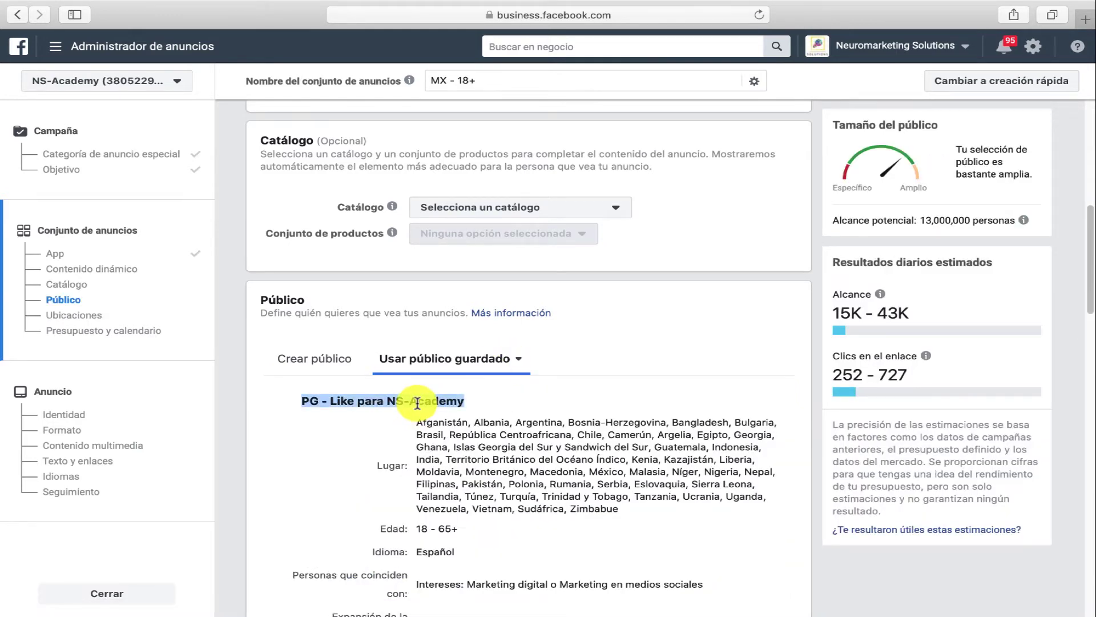
click(552, 76)
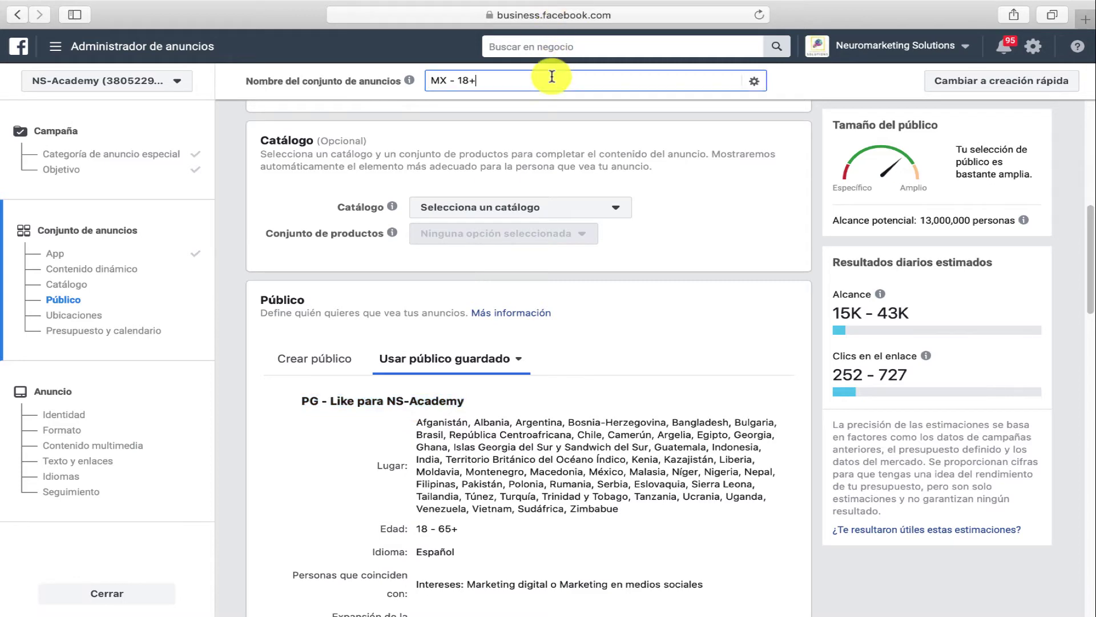
triple_click(552, 76)
key(super+v)
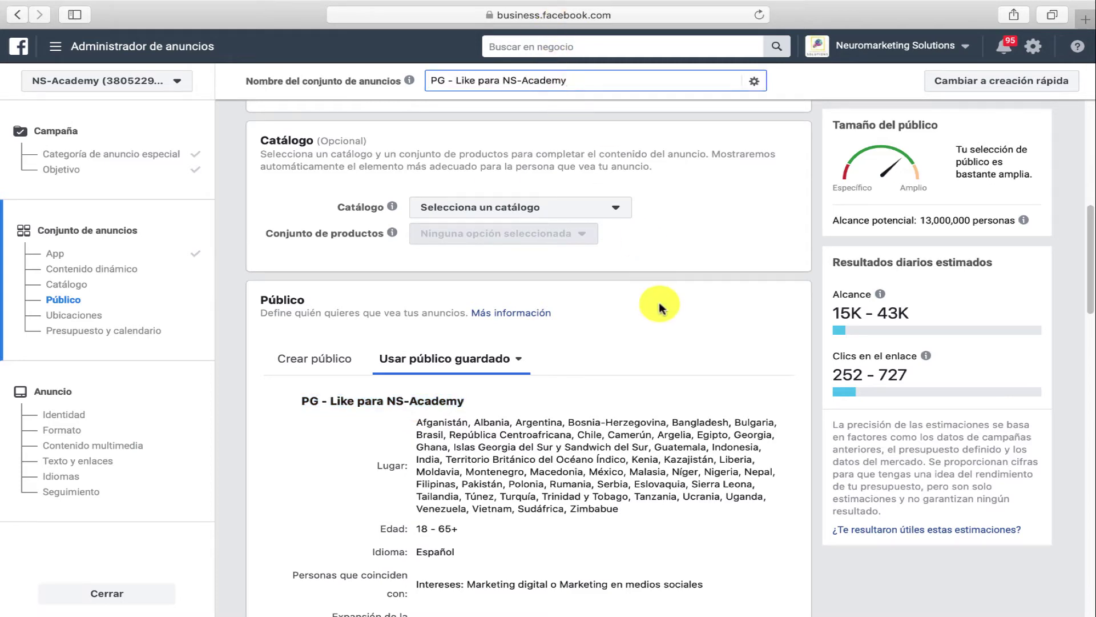
click(665, 332)
Try Instalaciones de la app and Eventos de la app as the ad delivery optimization, and set it back to Clics en el enlace
scroll(666, 332, down, 10)
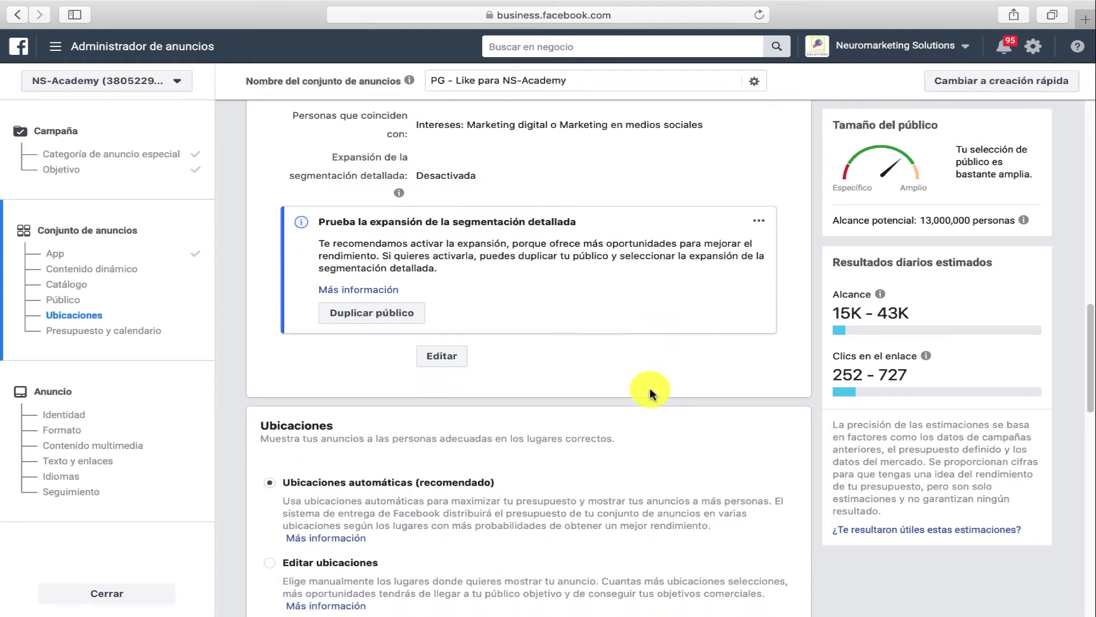
scroll(650, 388, down, 5)
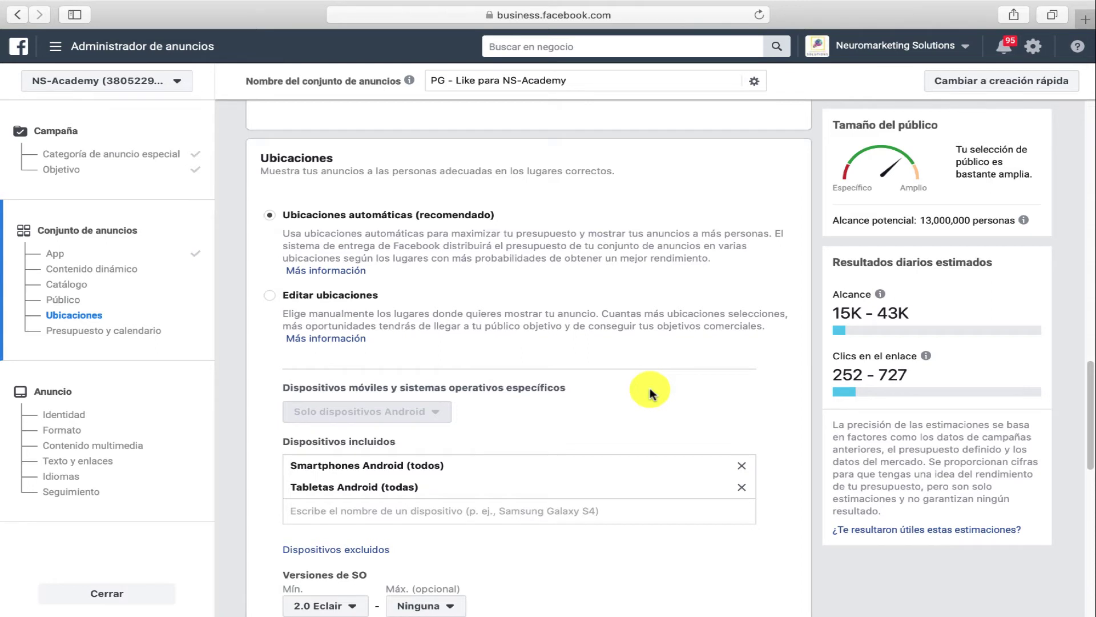
scroll(650, 389, down, 1)
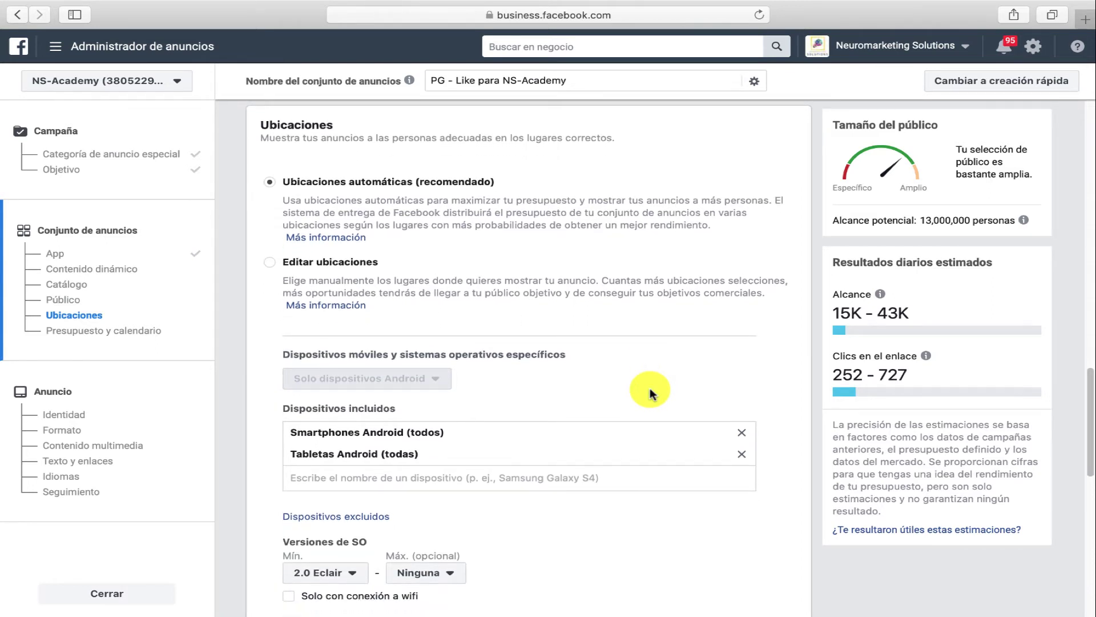
scroll(650, 389, down, 3)
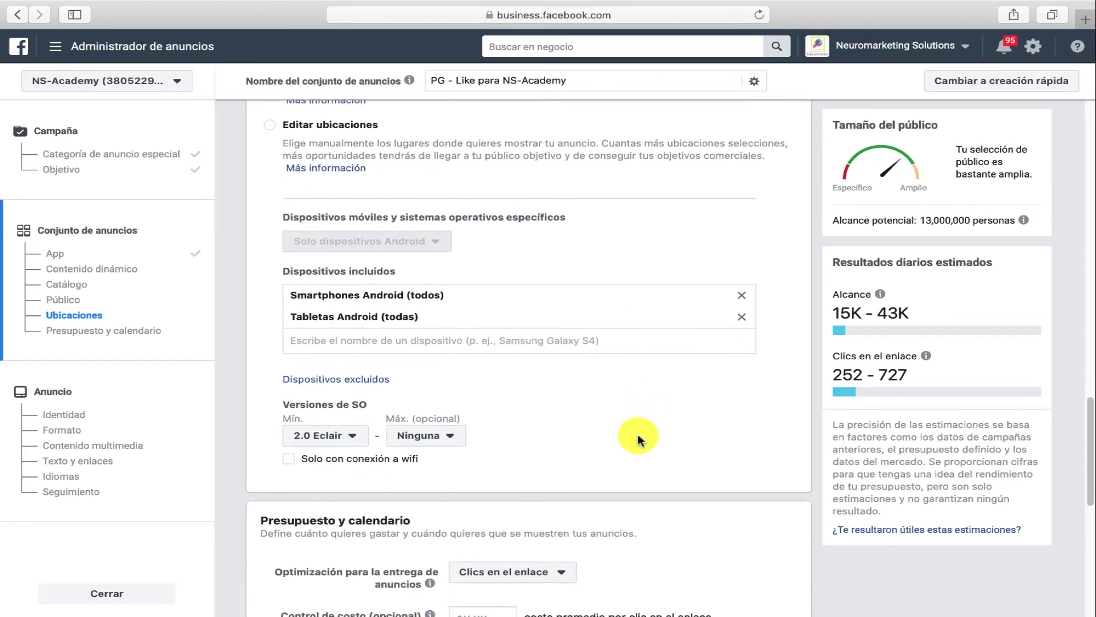
scroll(639, 439, down, 4)
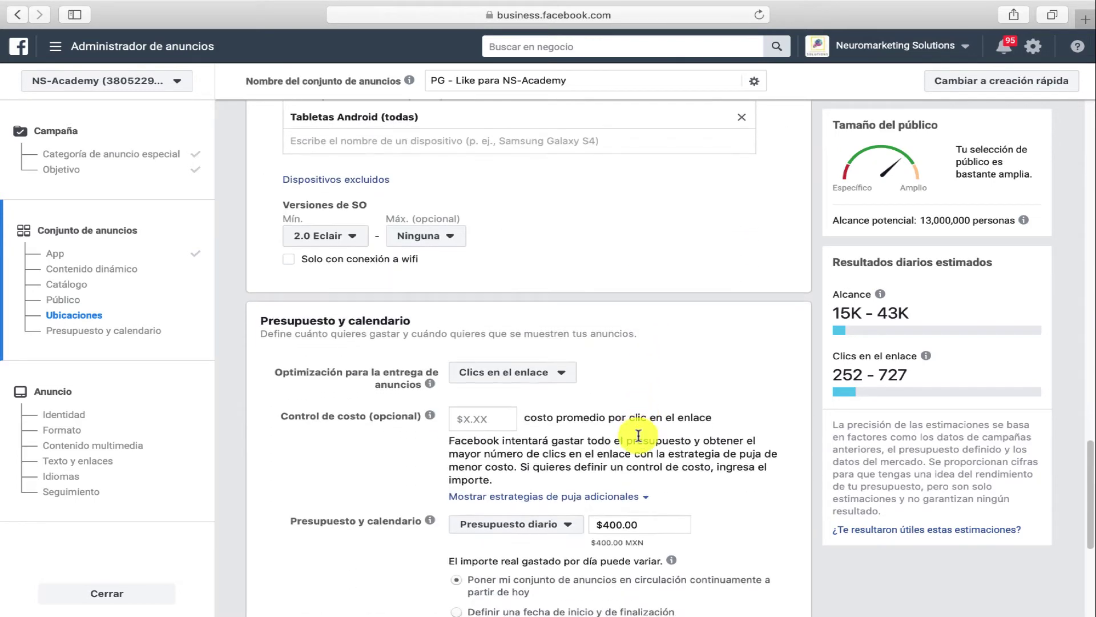
click(565, 374)
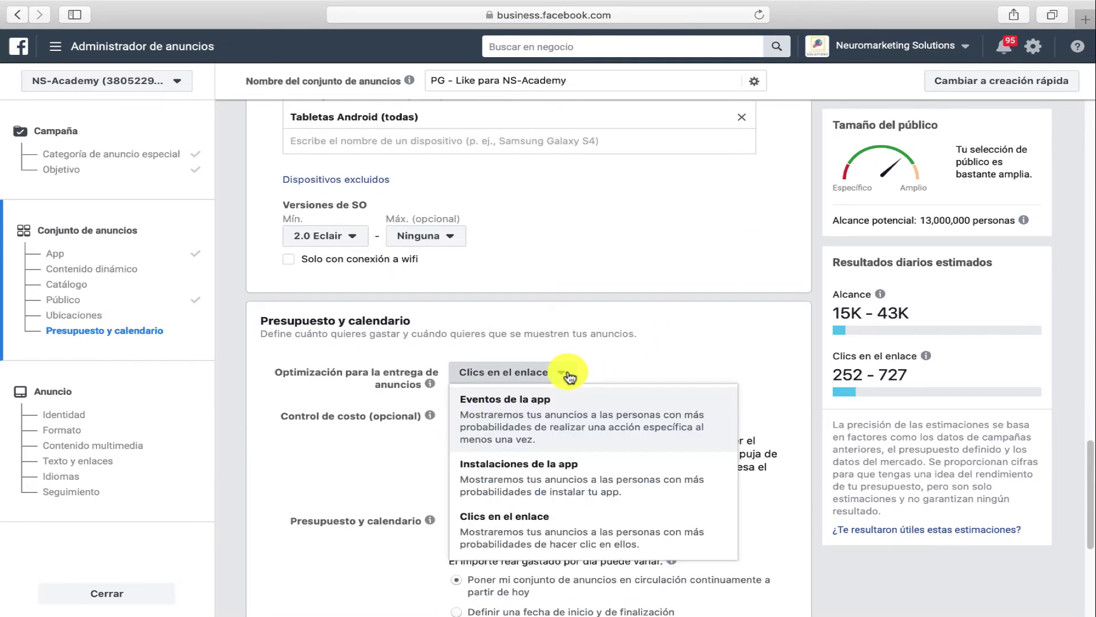
click(603, 488)
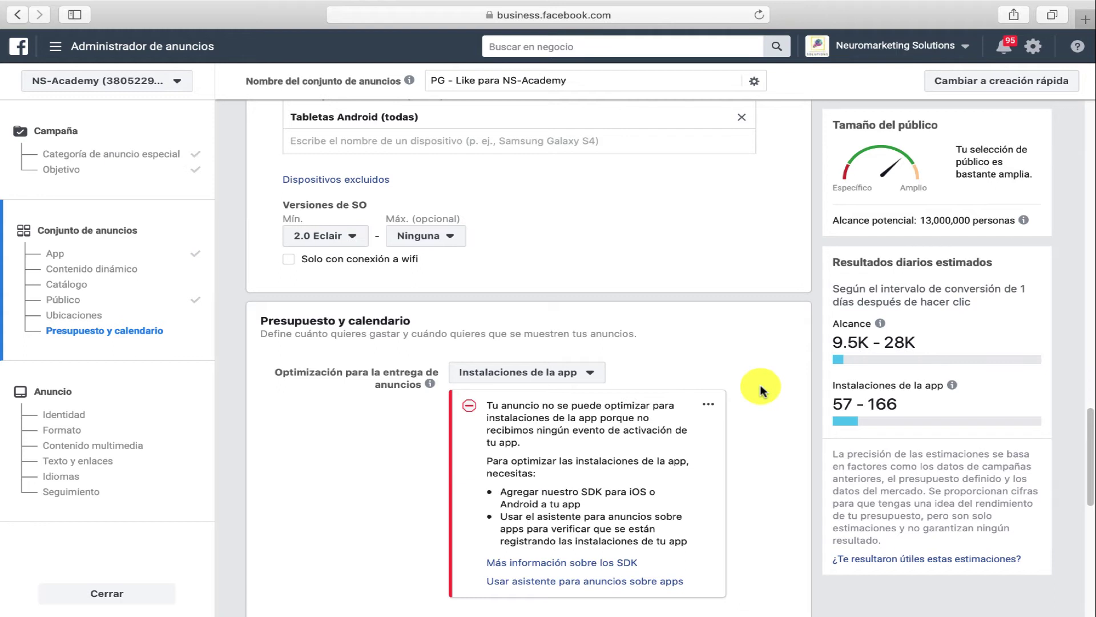
click(582, 374)
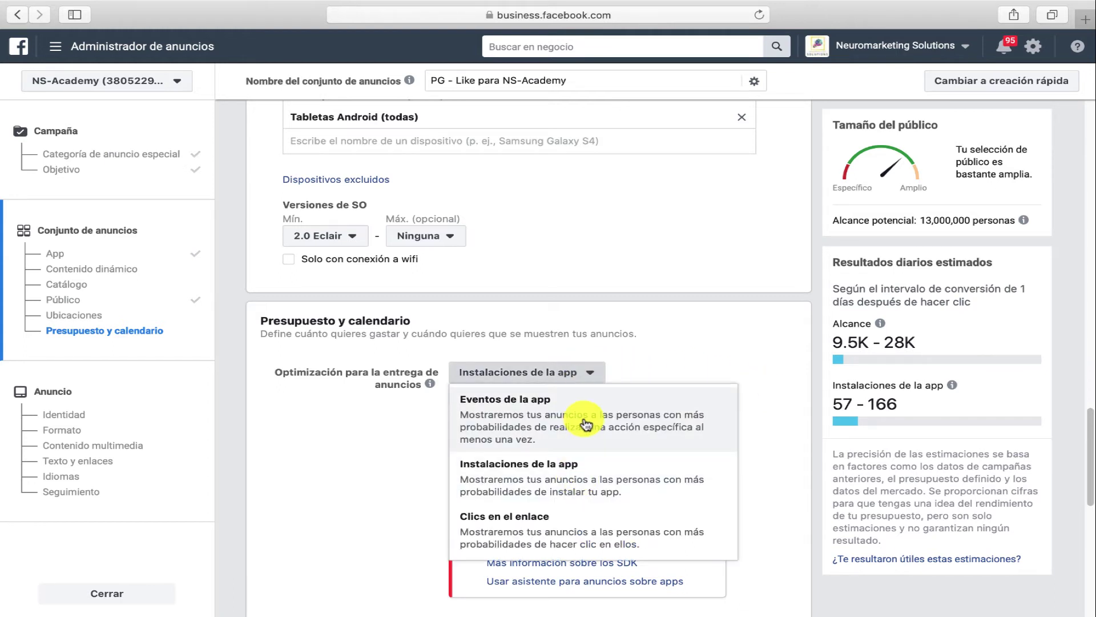
click(585, 424)
click(572, 374)
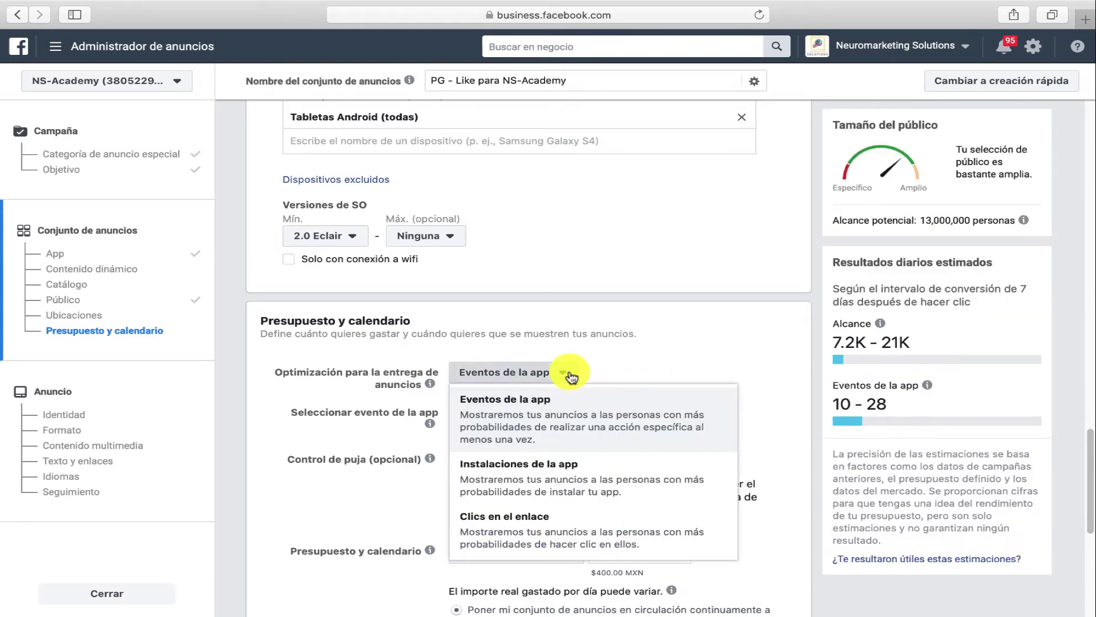
click(564, 548)
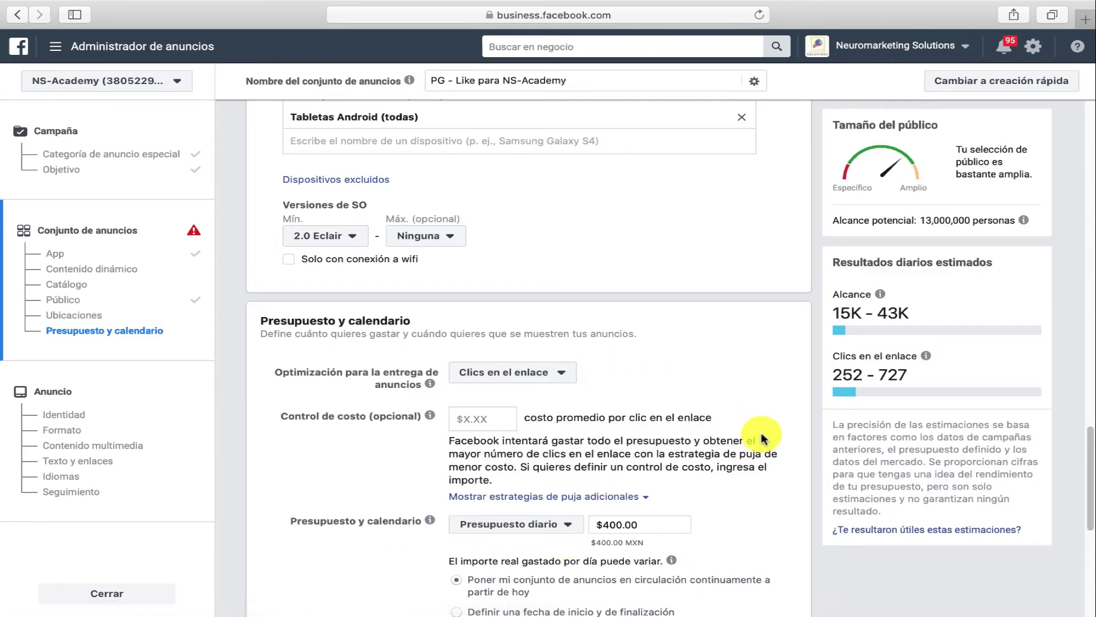
Accept the budget and schedule settings of the ad set and continue to the ad settings
scroll(765, 400, down, 3)
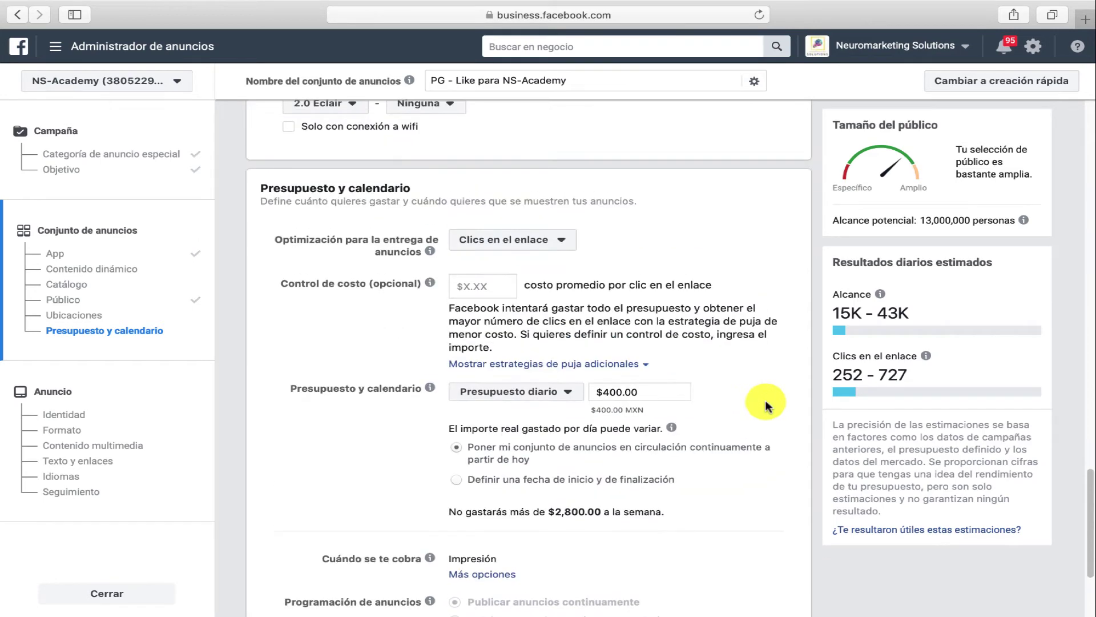
scroll(765, 402, down, 2)
scroll(765, 403, down, 2)
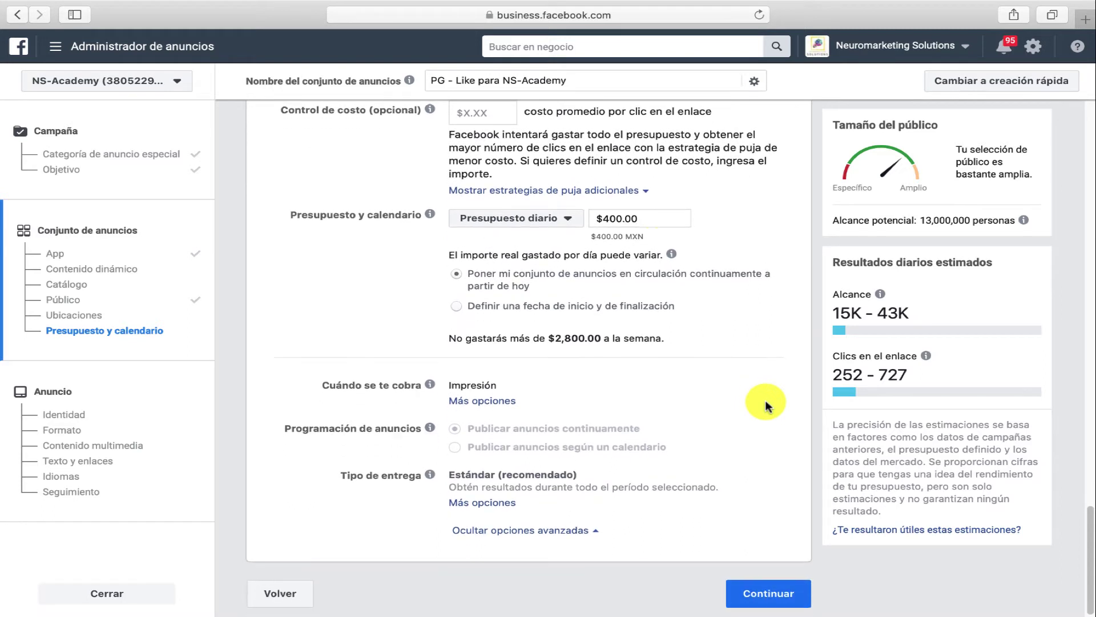
click(761, 599)
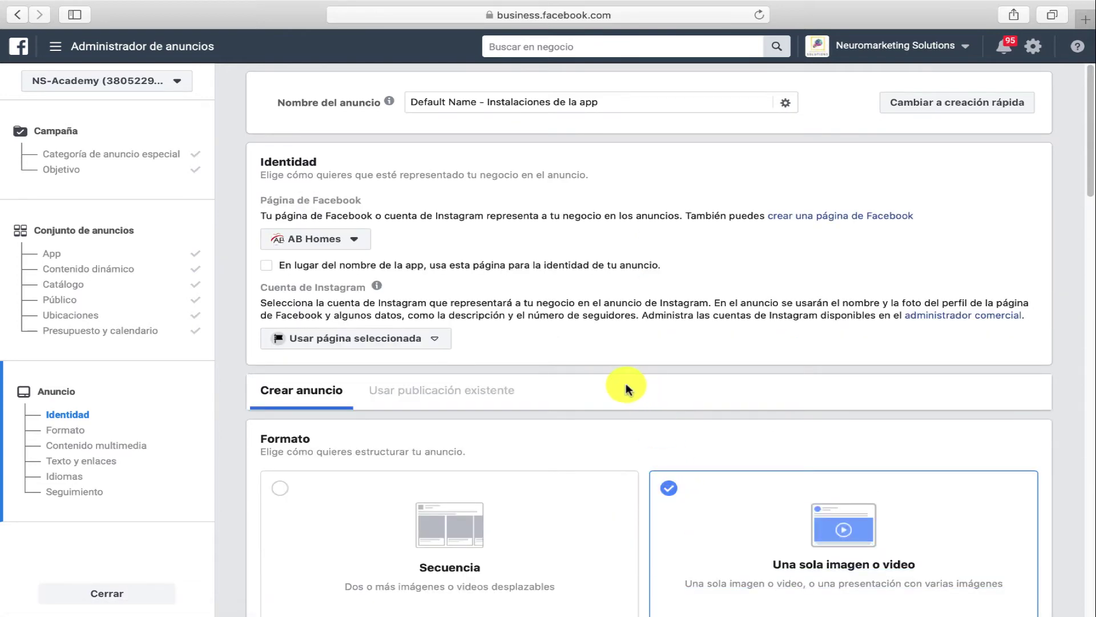
Open the image selection to replace the ad's current image in Contenido multimedia
scroll(628, 388, down, 2)
scroll(626, 389, up, 2)
scroll(626, 388, down, 5)
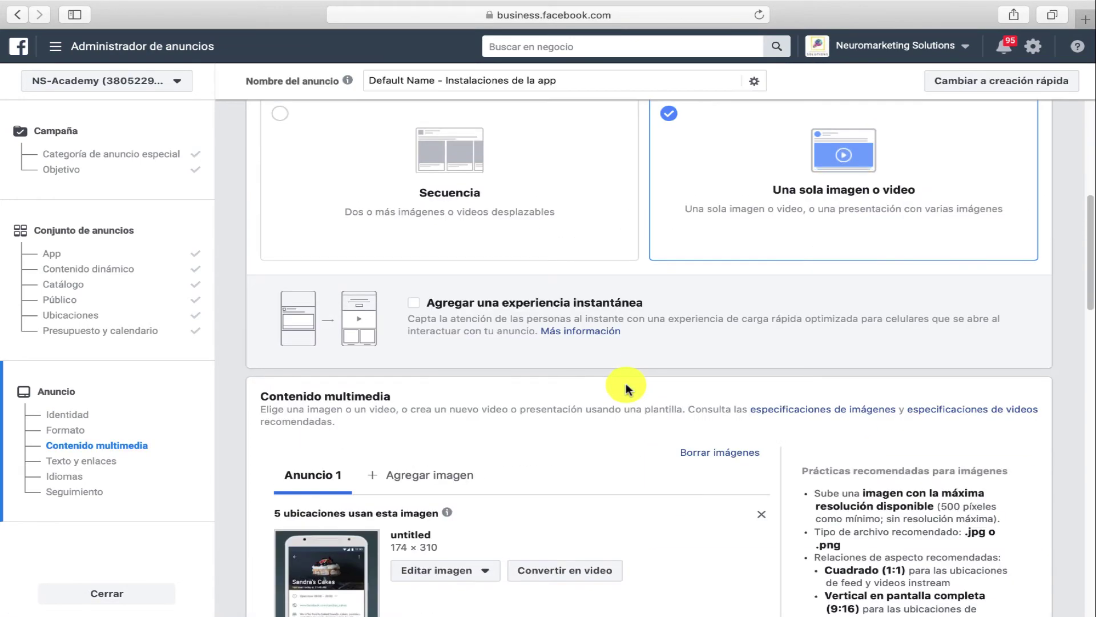
scroll(626, 388, down, 3)
scroll(626, 388, down, 2)
click(451, 294)
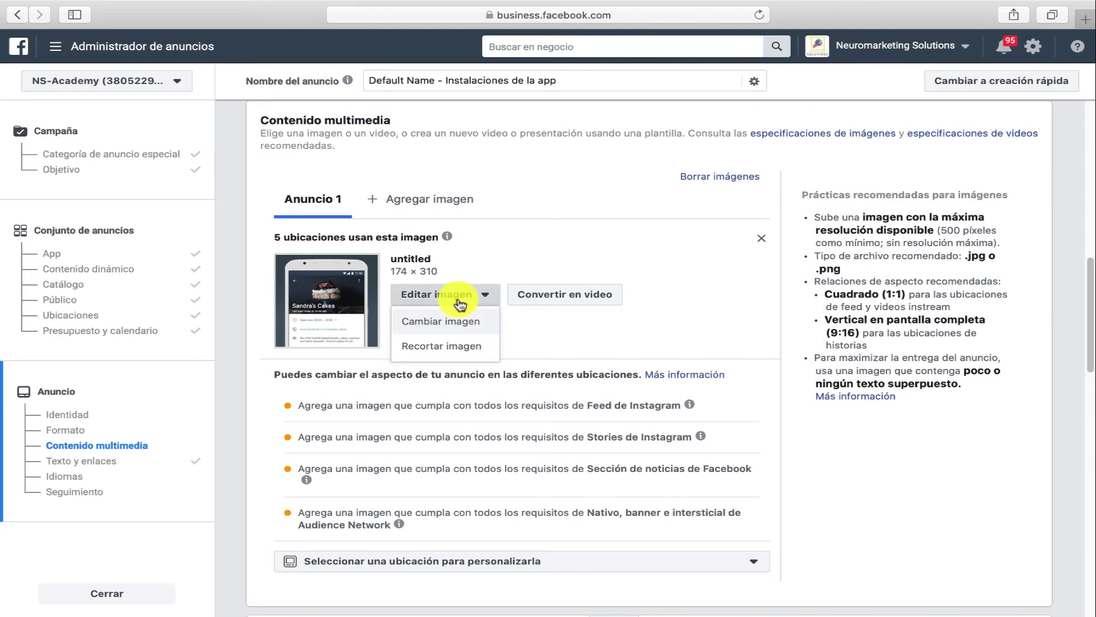
click(455, 330)
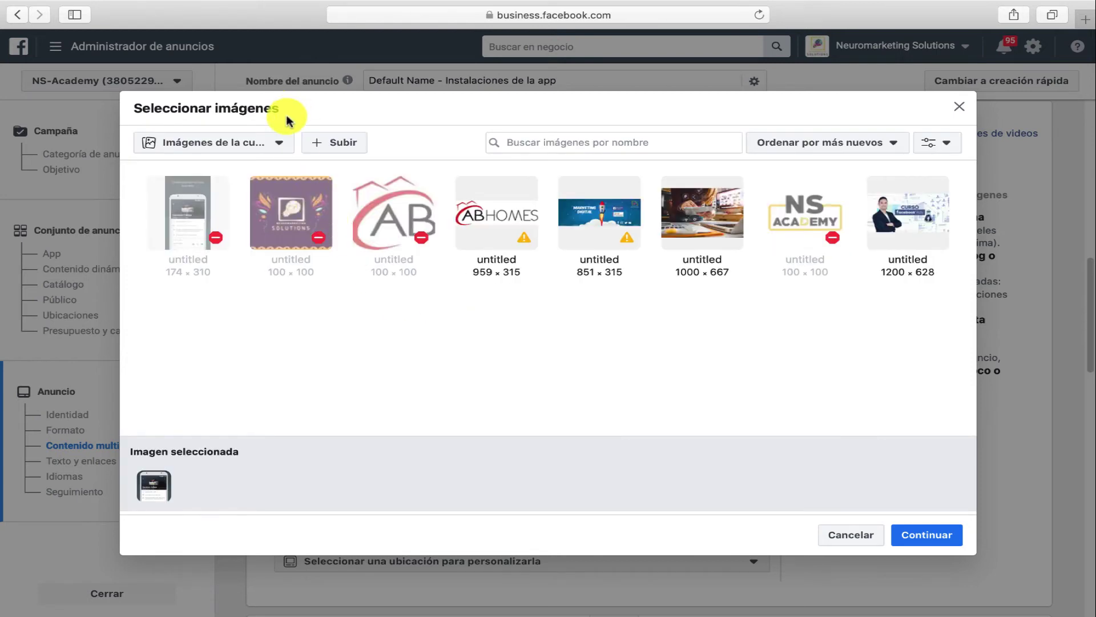
Switch the image source to Fotos estándar and search the stock photos for WhatsApp
click(274, 144)
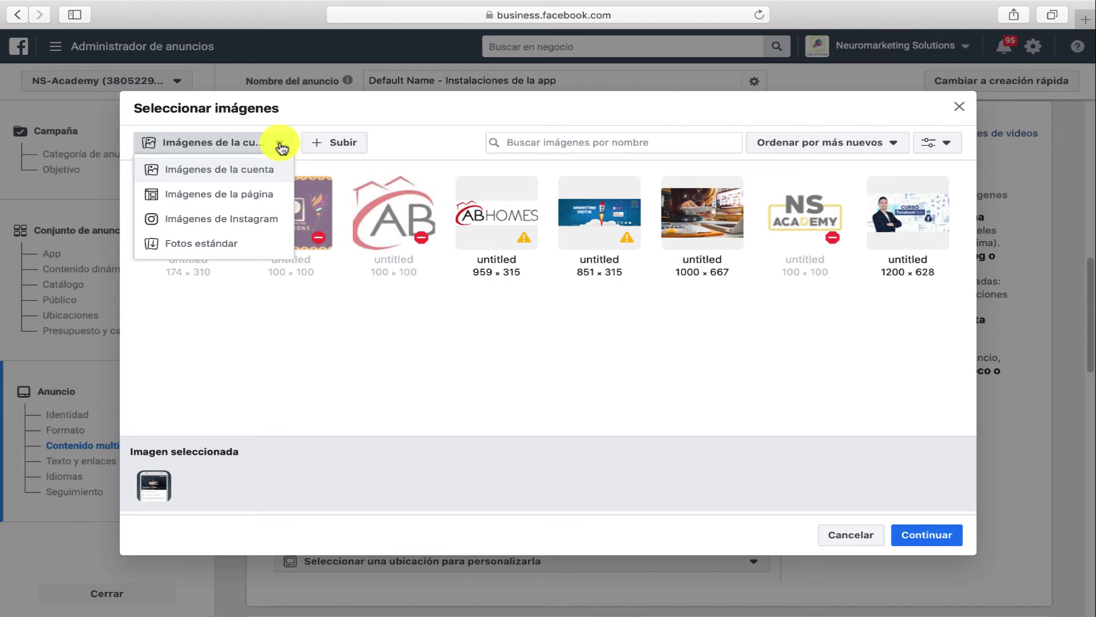
click(246, 246)
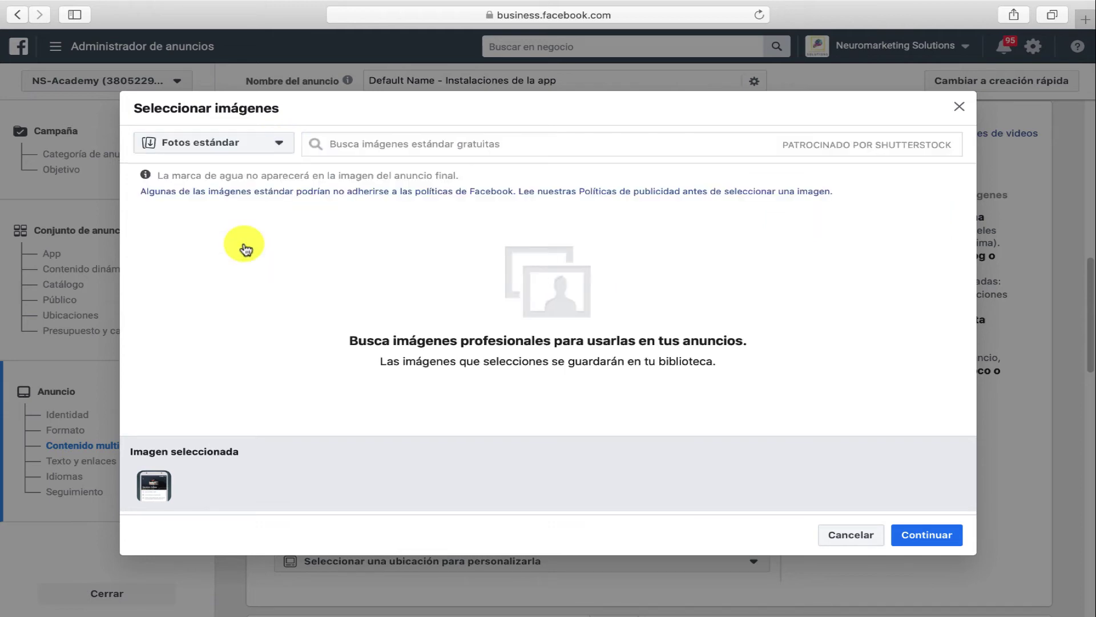
text(whatsapp)
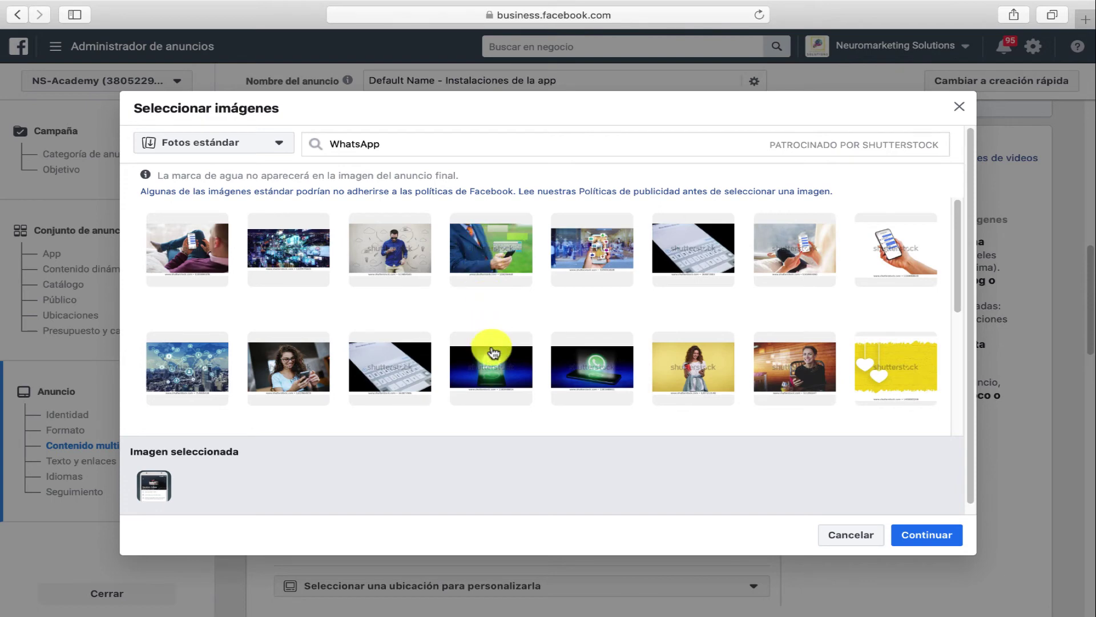
Choose the 1000 × 667 stock photo of hands typing on a phone with a green message bubble as the ad image
click(503, 256)
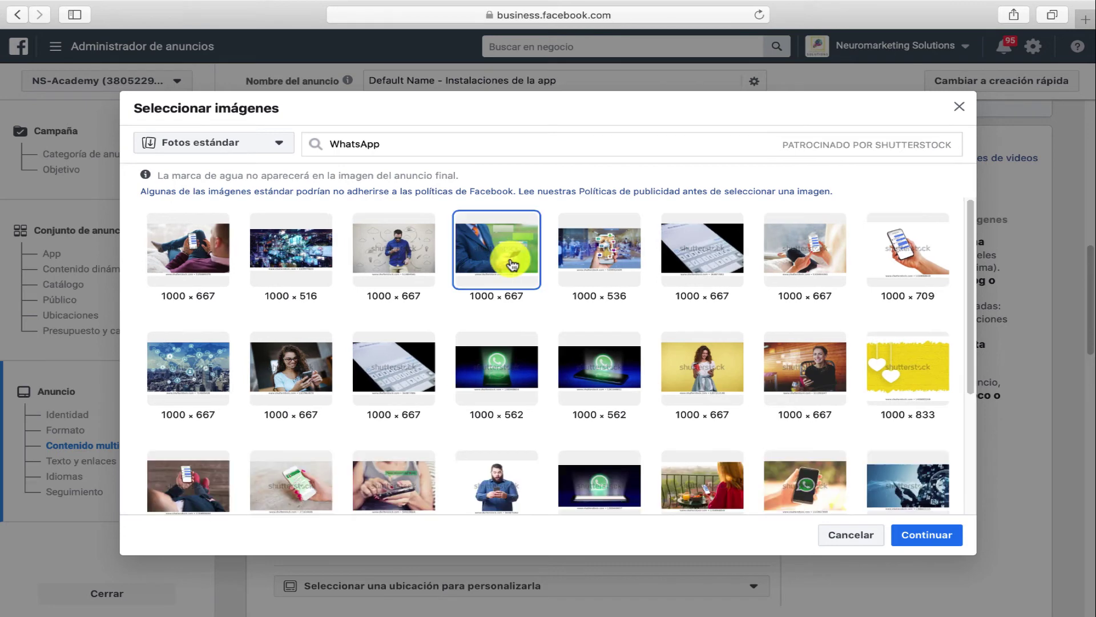
scroll(809, 381, down, 2)
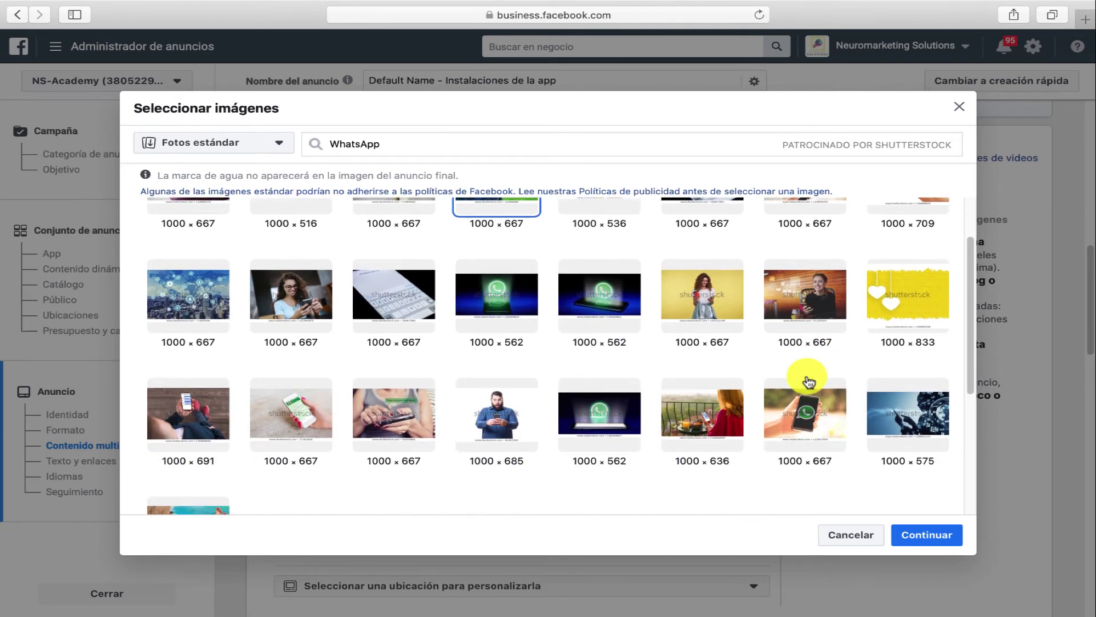
click(392, 398)
click(924, 536)
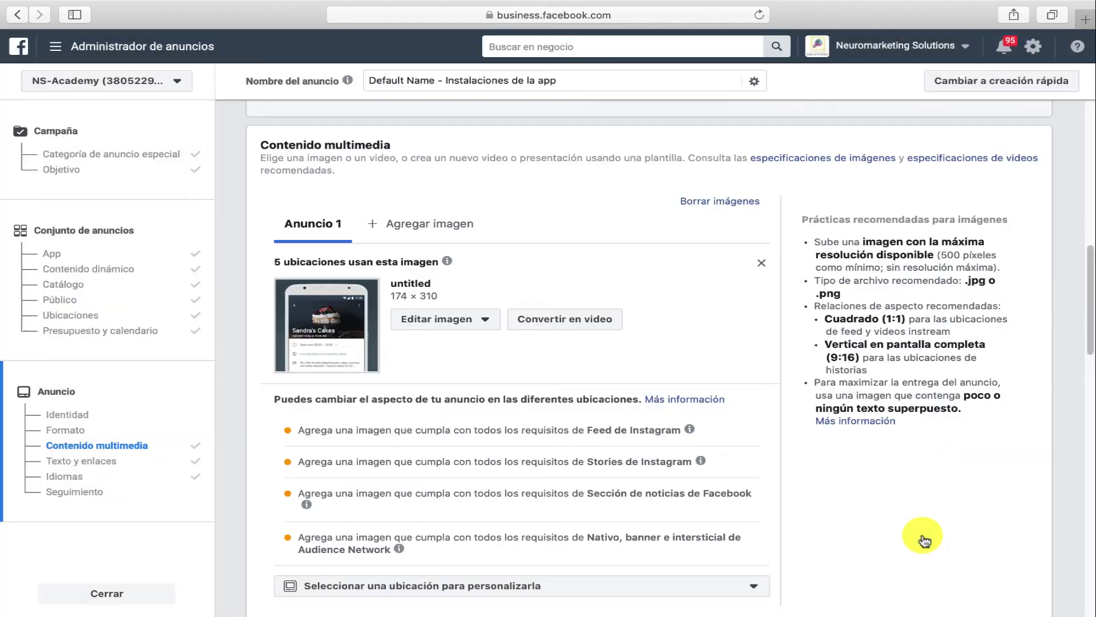
Enter "copy del anuncio" as the ad's main text in Texto y enlaces
scroll(571, 383, down, 5)
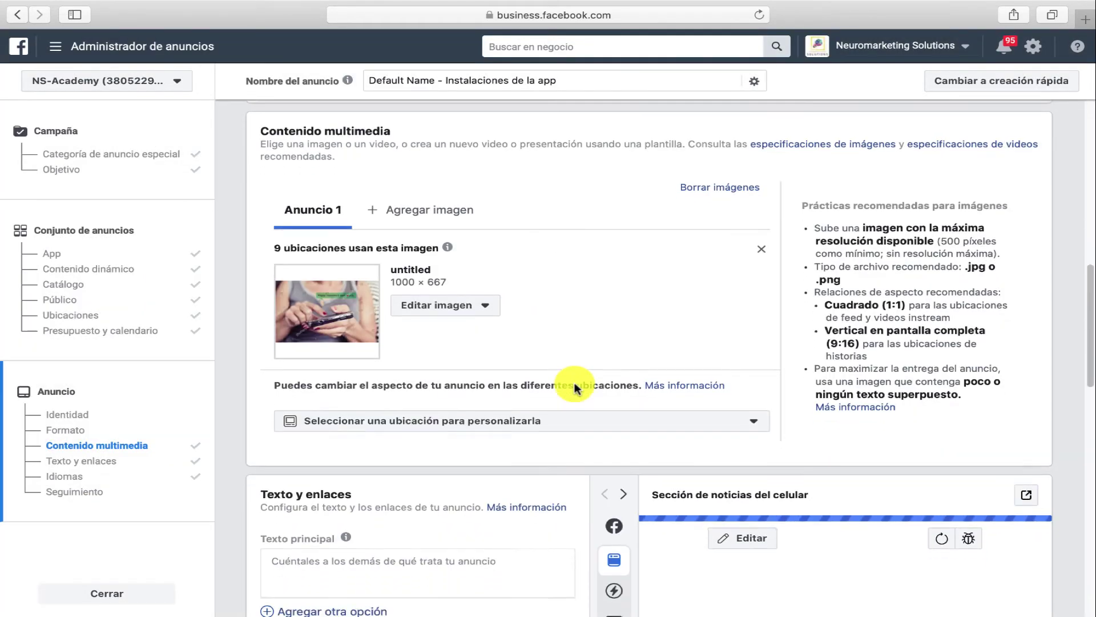
click(510, 312)
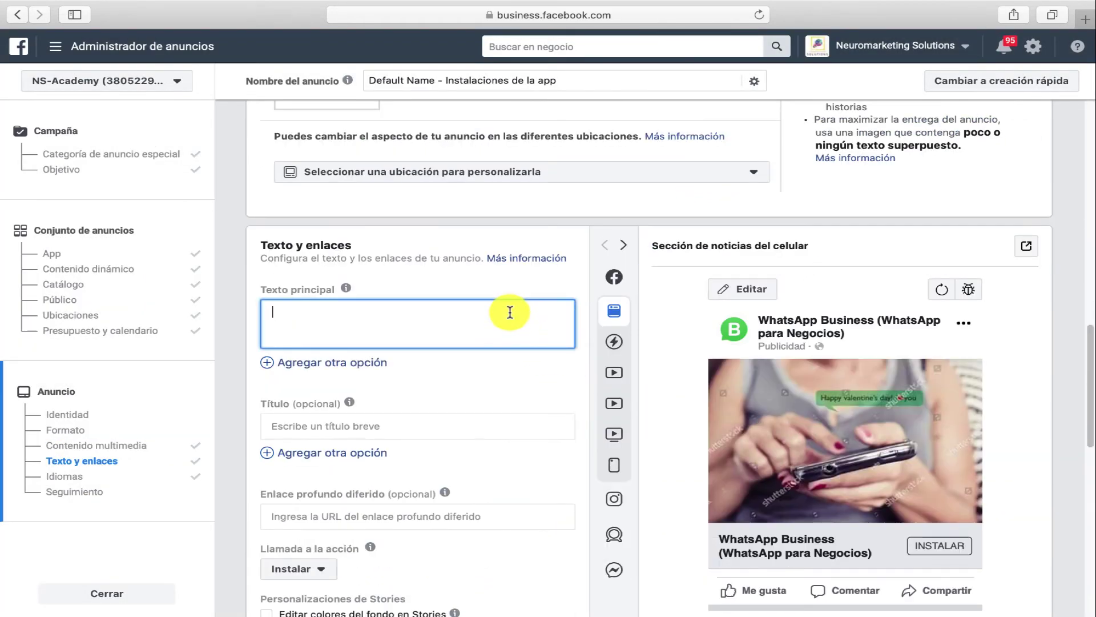
text(cop)
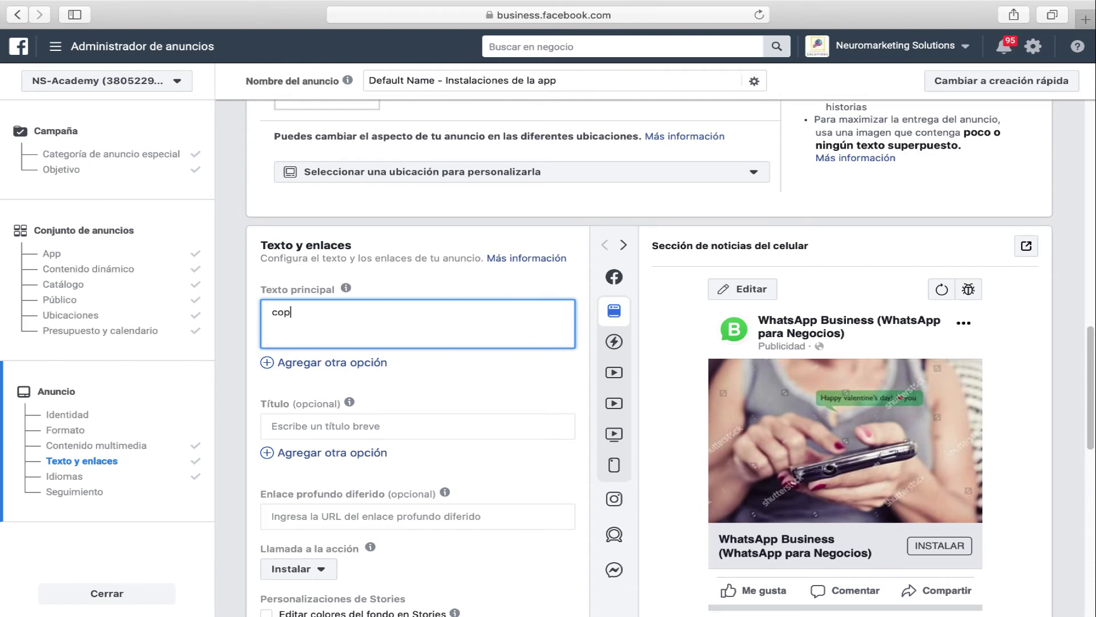
text(y del anuncio)
Enter "instala GRATIS Ahora" as the ad's title
scroll(494, 391, down, 2)
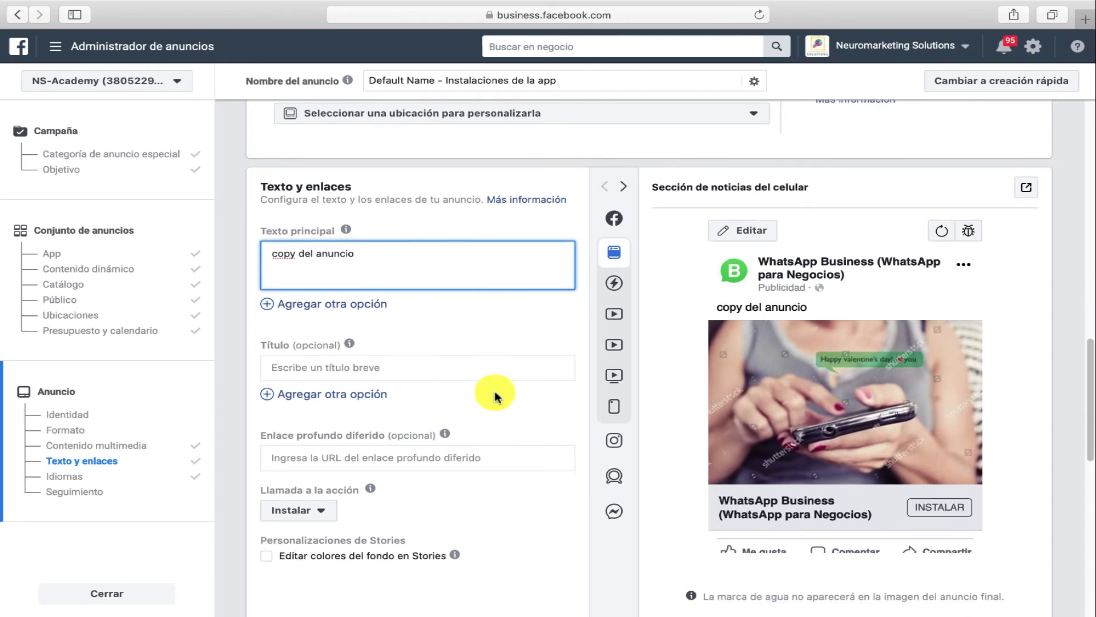
click(490, 369)
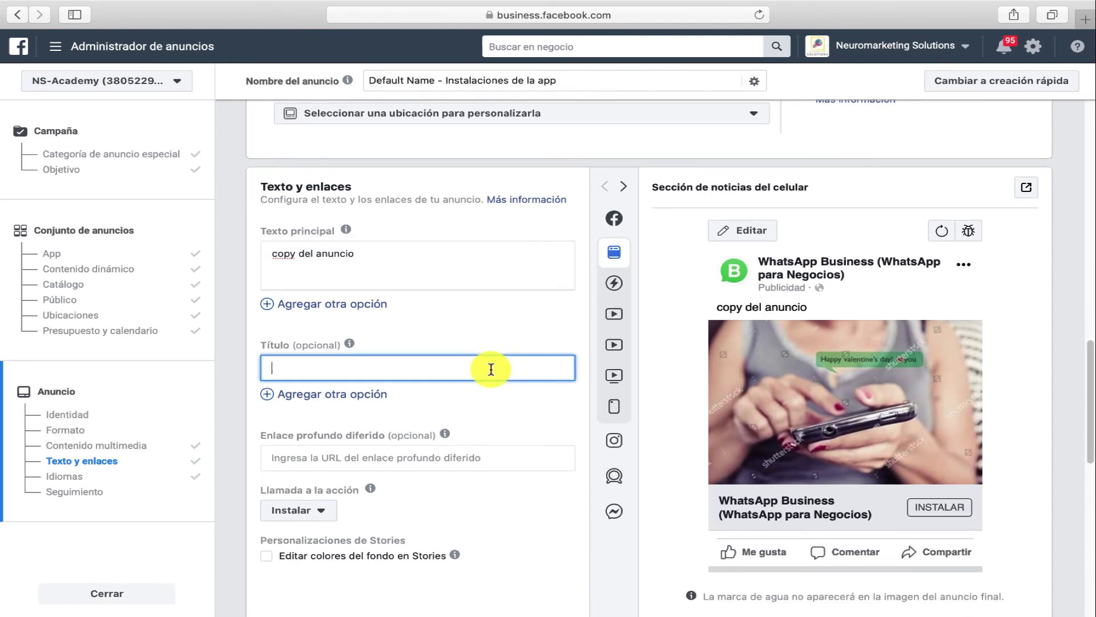
text(instala GRA)
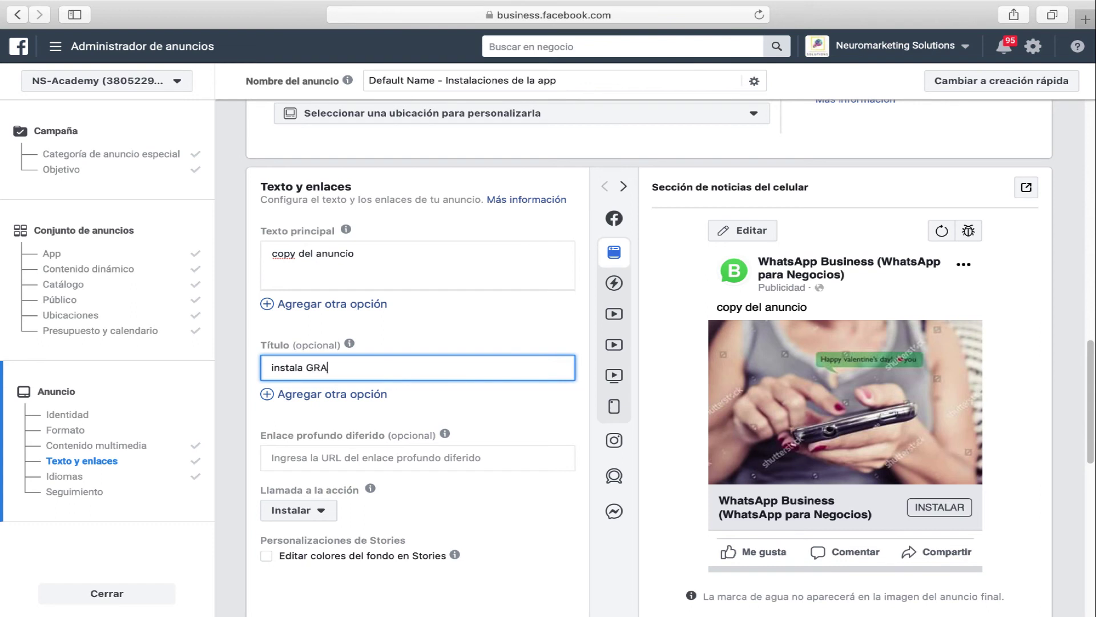
text(TIS Ahora)
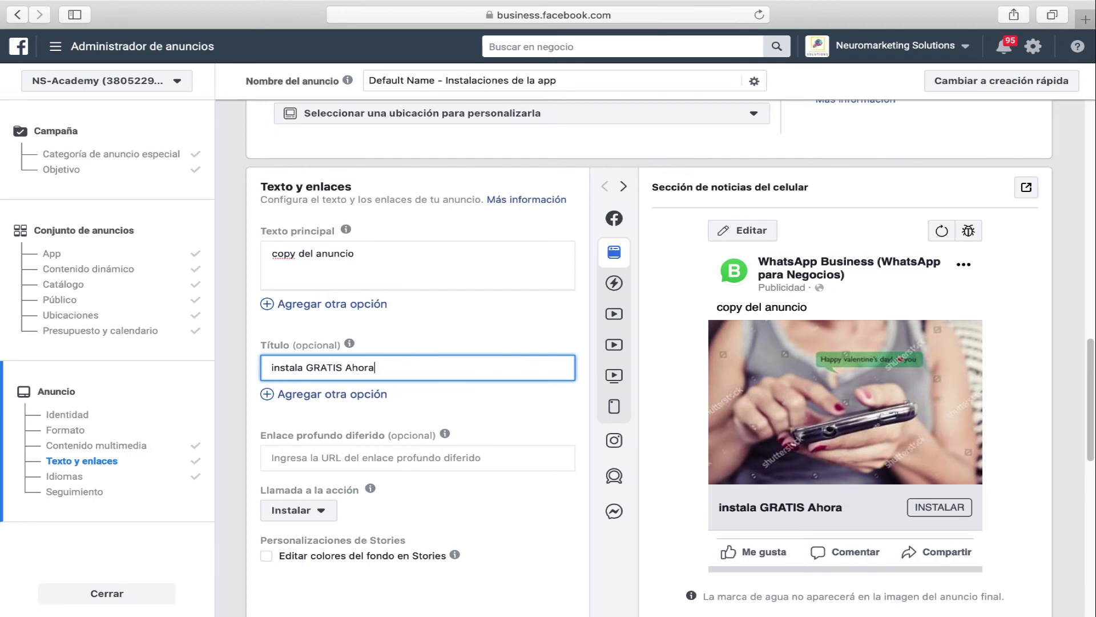
click(505, 536)
Review the call to action, Idiomas and Seguimiento settings, keep them as they are, and confirm the ad to publish the campaign
scroll(505, 536, down, 1)
scroll(505, 536, down, 5)
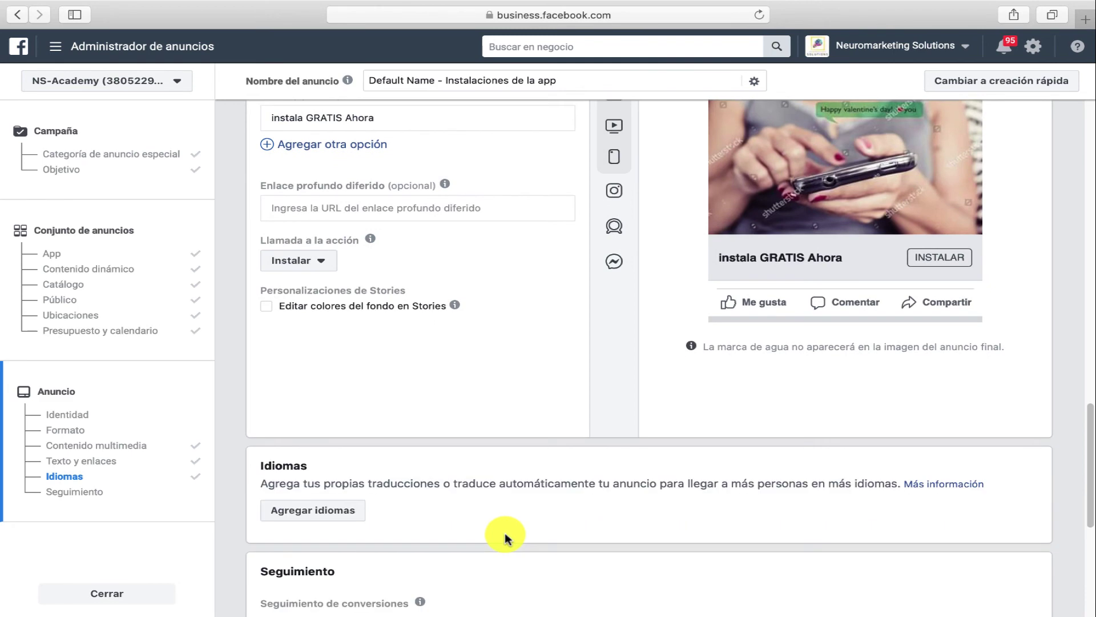
scroll(505, 535, down, 7)
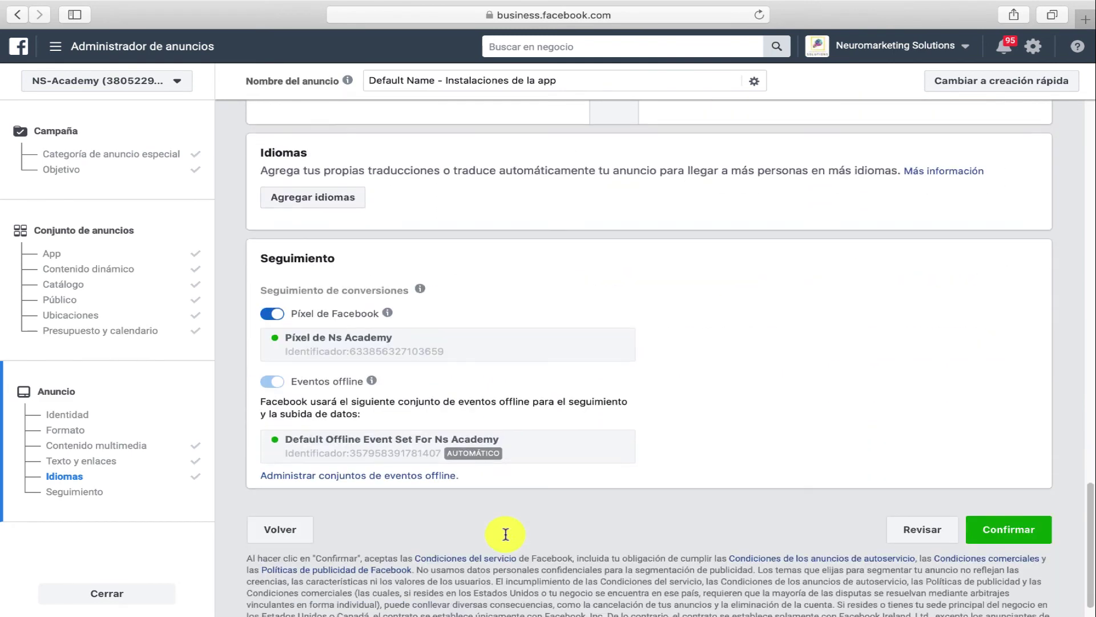
scroll(734, 431, up, 4)
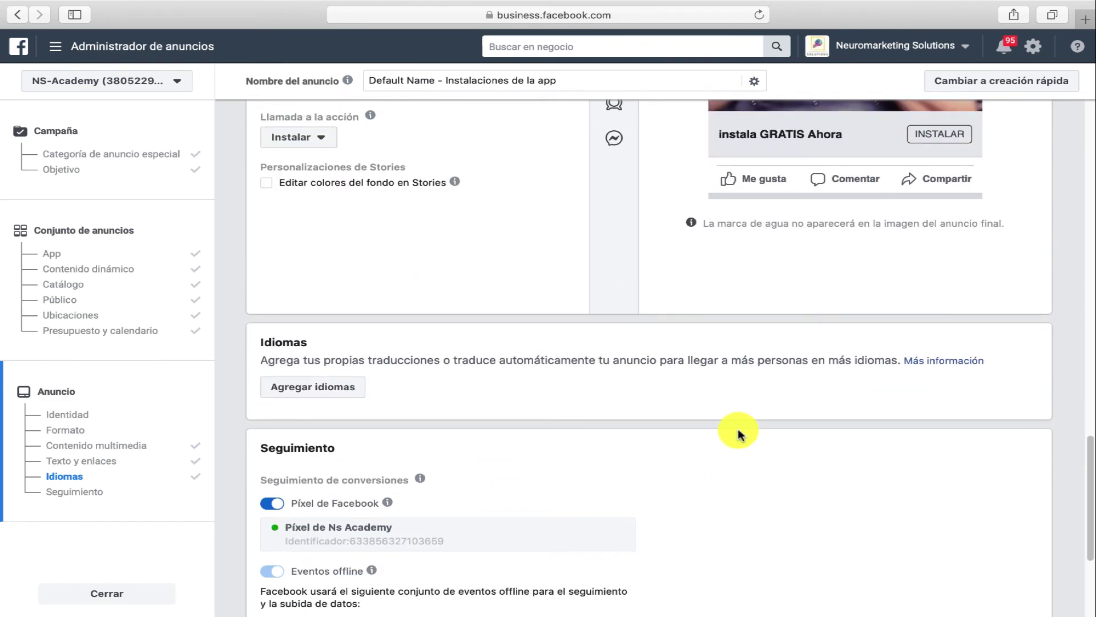
scroll(738, 434, down, 5)
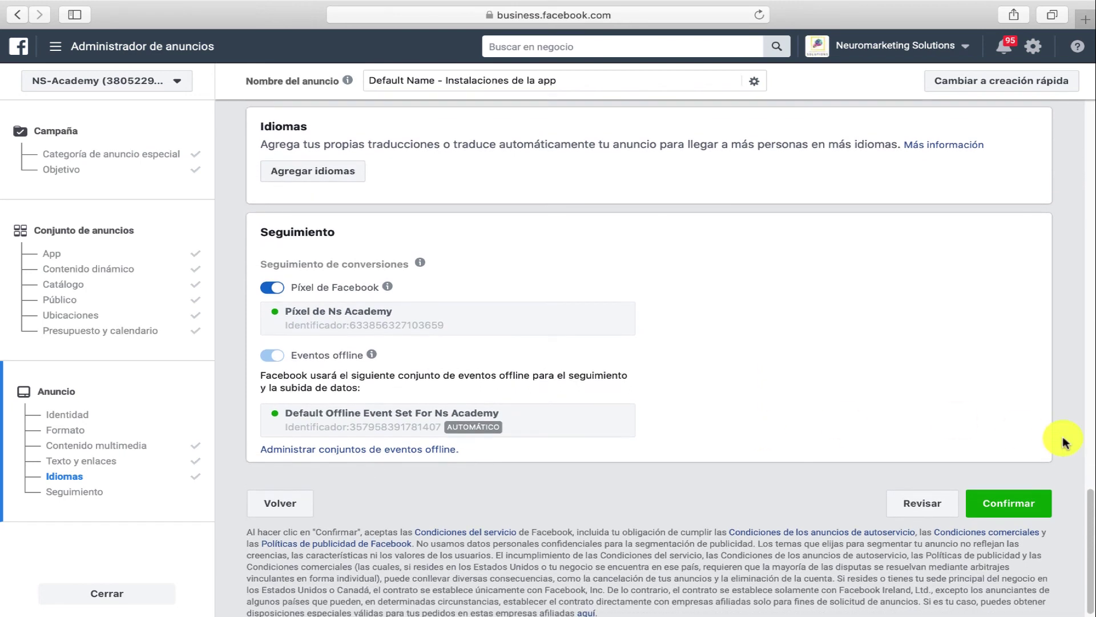
click(1013, 509)
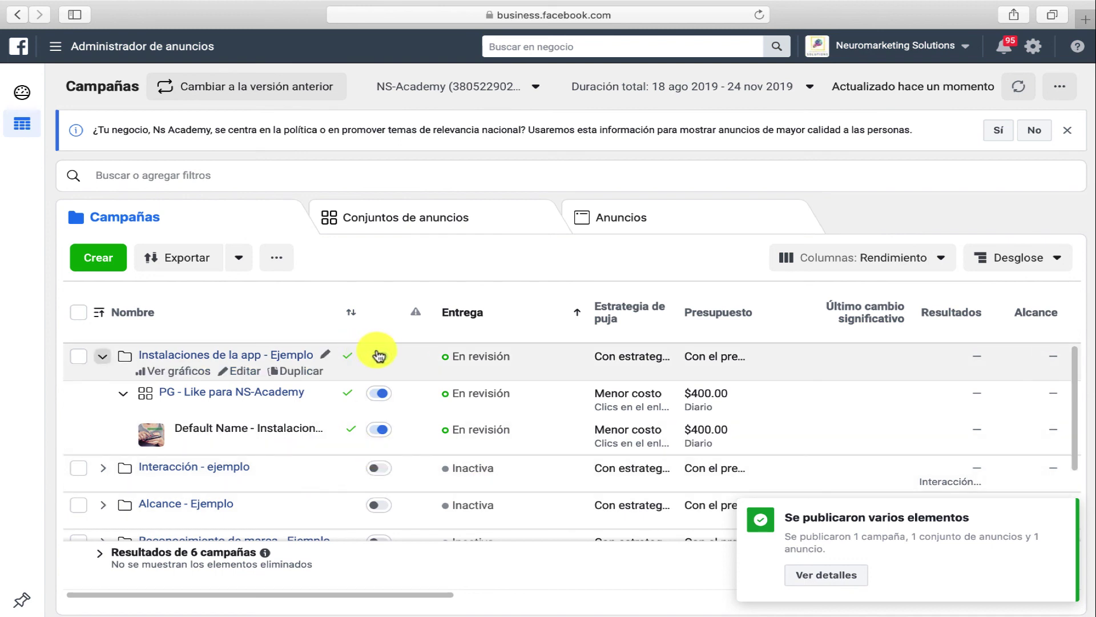
Collapse the campaign "Instalaciones de la app - Ejemplo" in the campaign list and turn it off
click(102, 356)
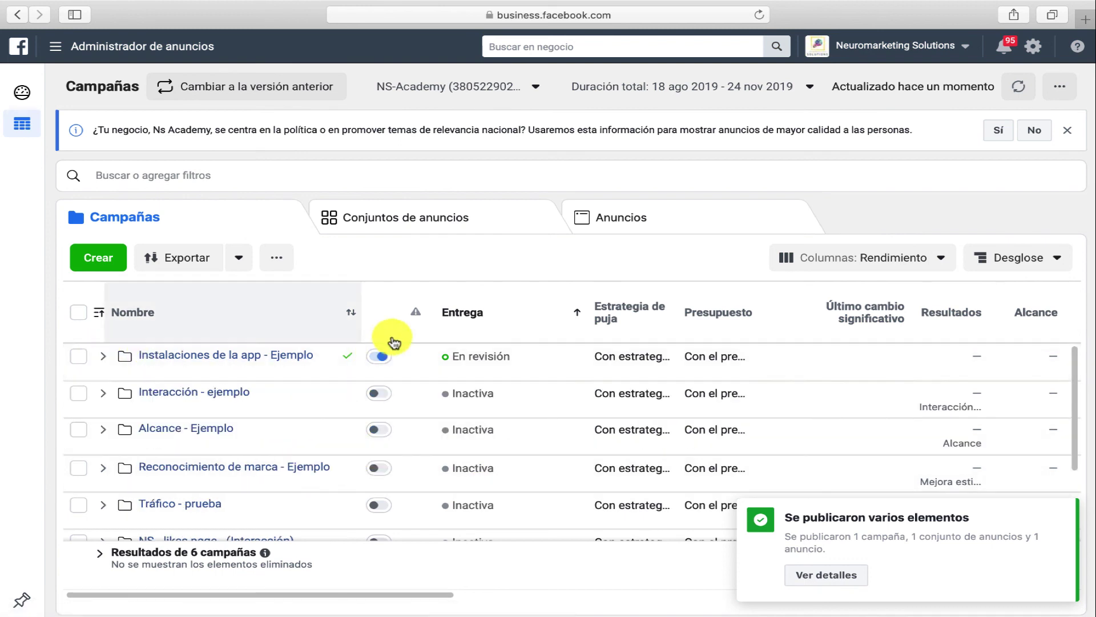
click(386, 356)
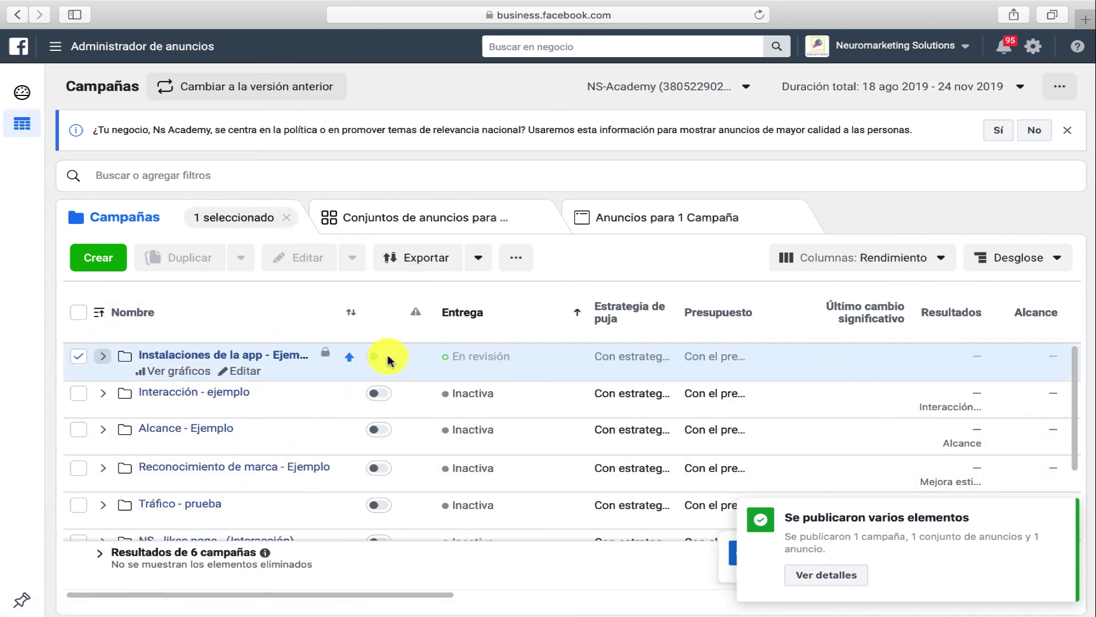